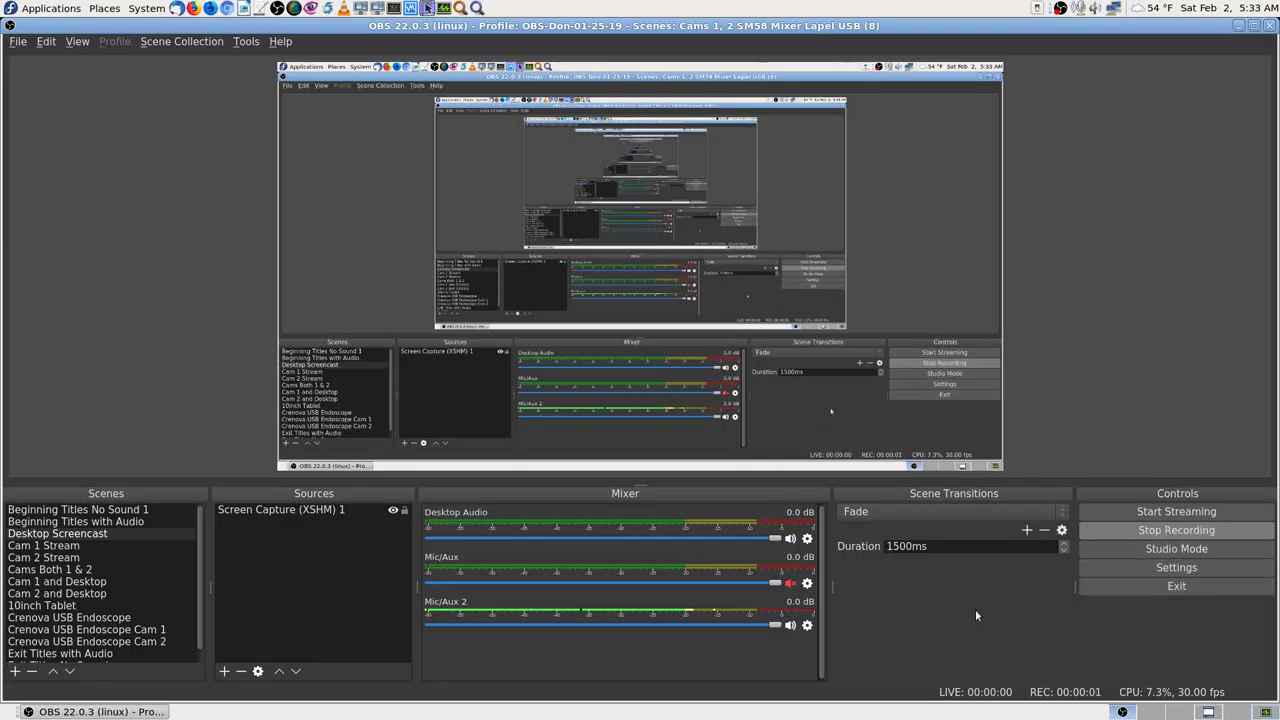
- Review the VLC error screenshots from 2019-02-02 in the image viewer on the other workspace and close the viewer
left_click(1209, 711)
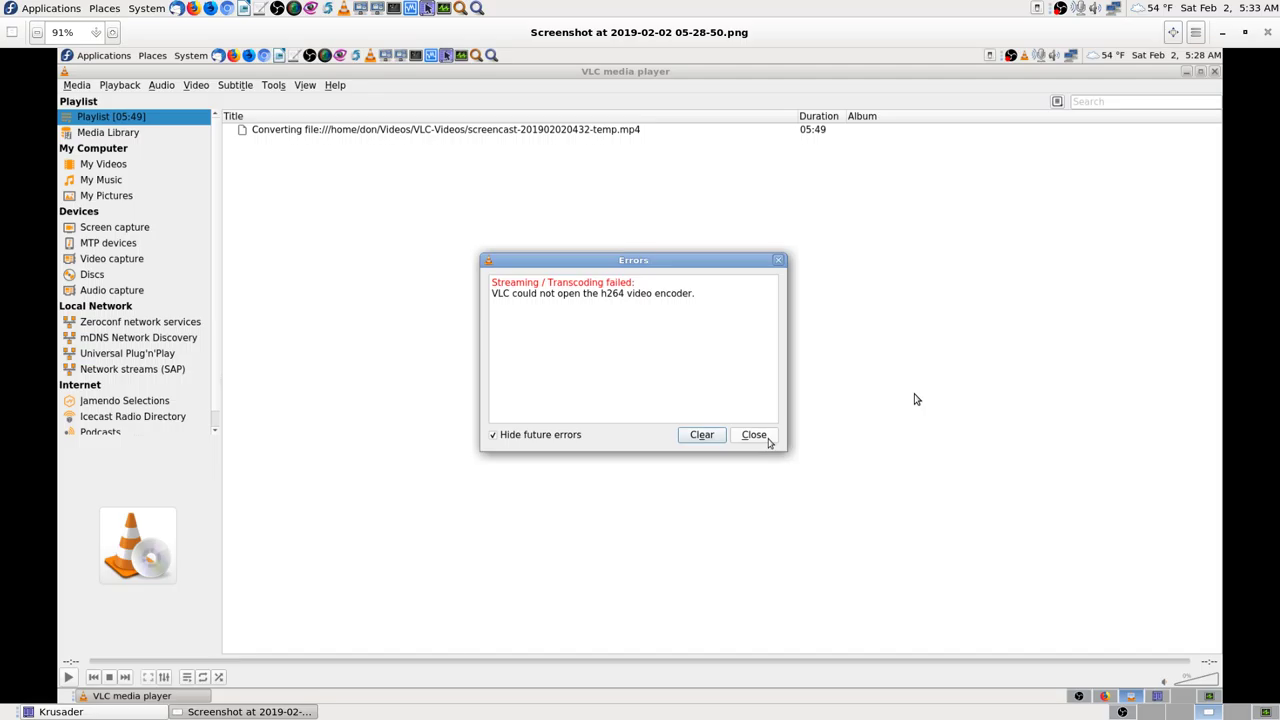
key("Right")
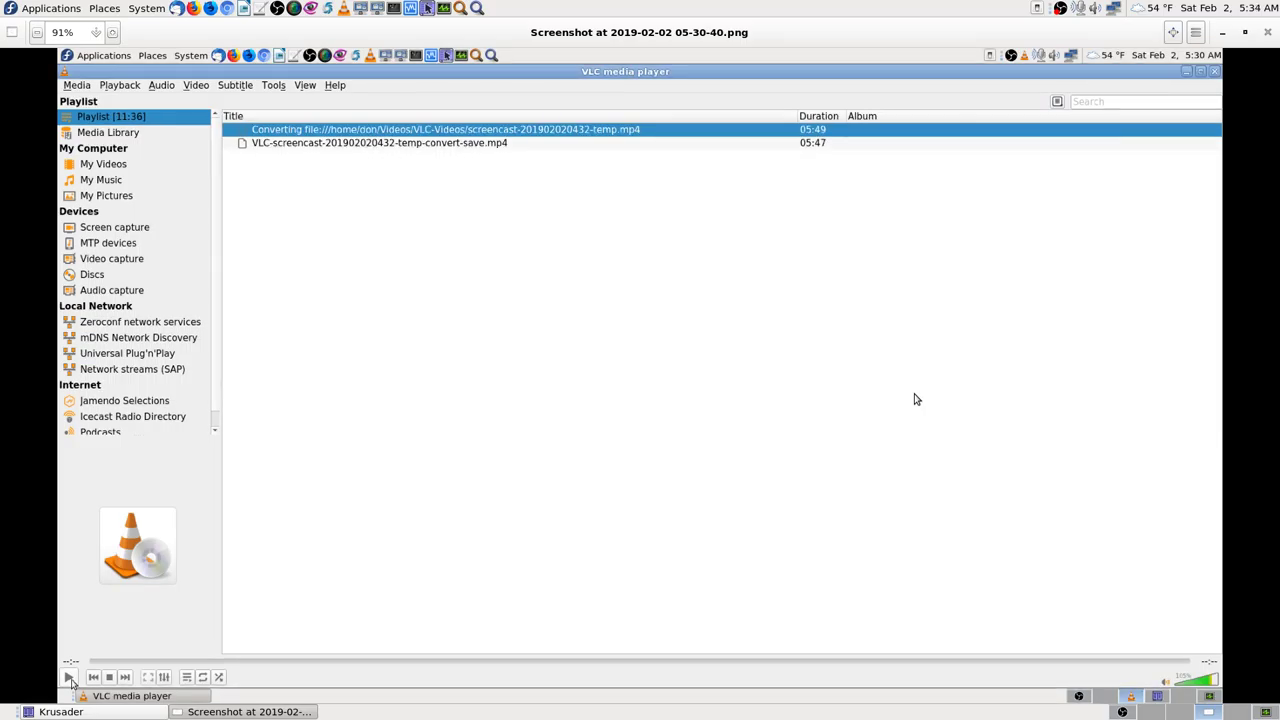
key("Right")
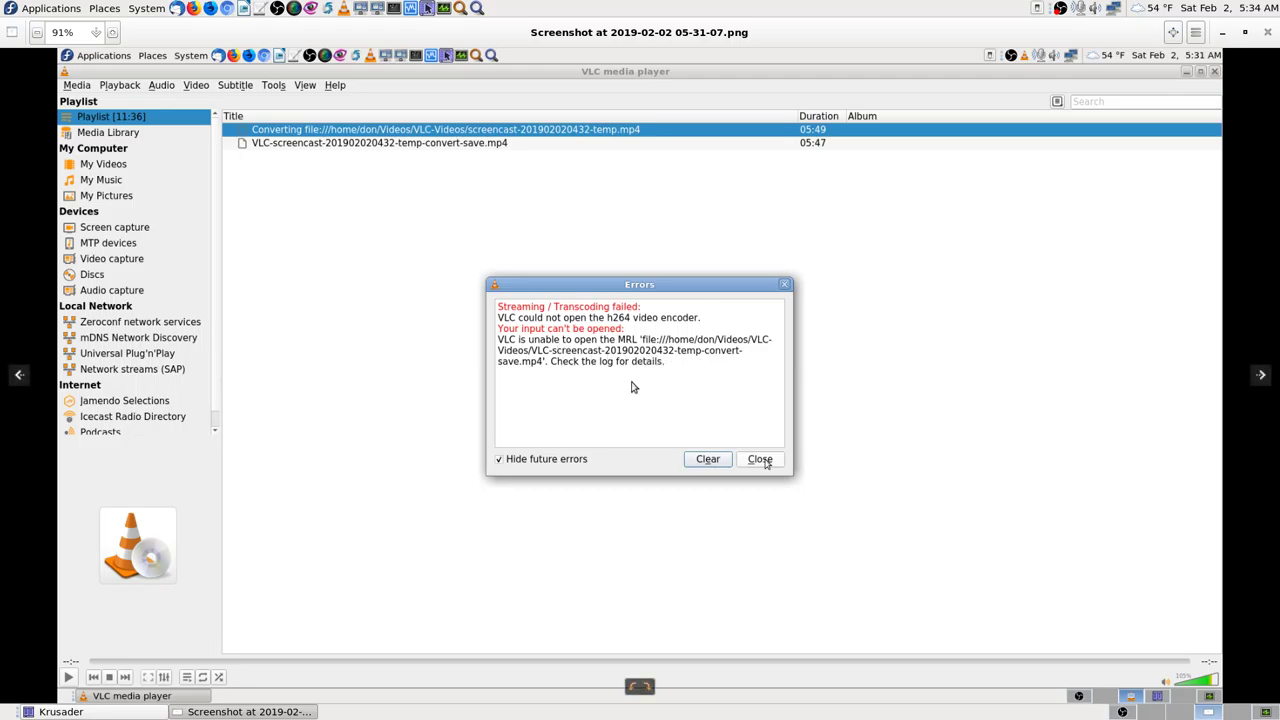
key("Right")
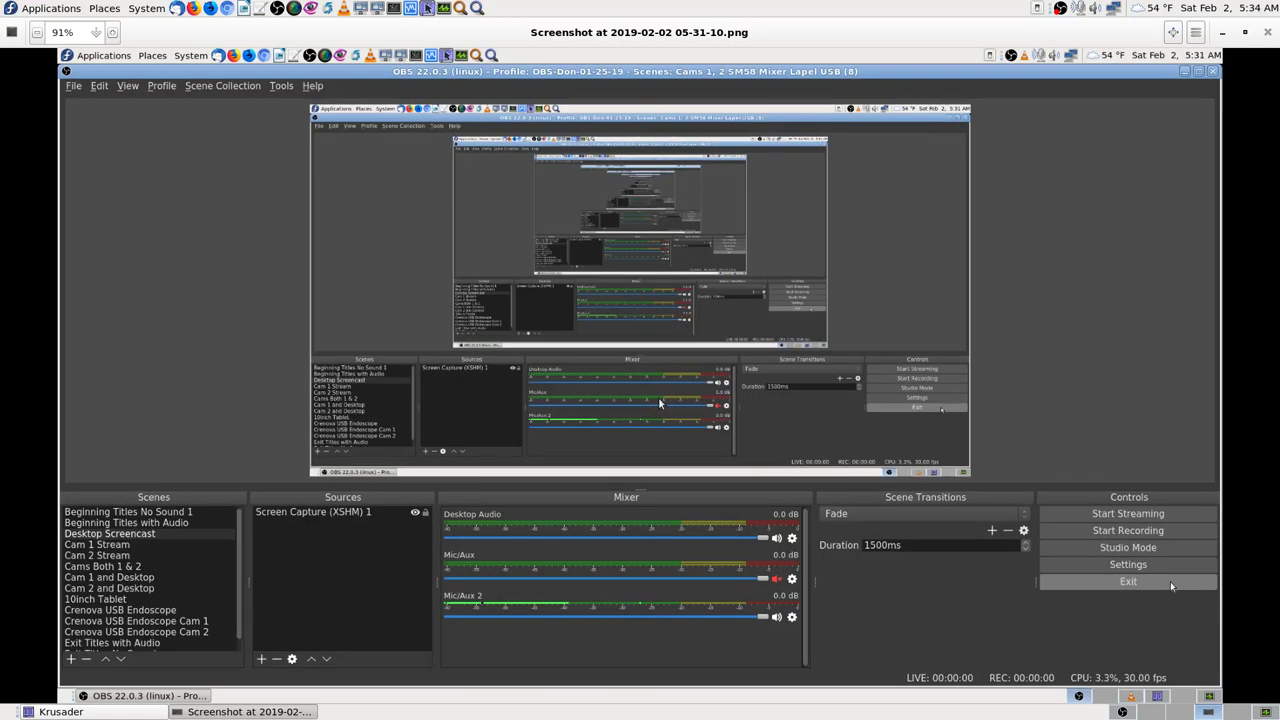
key("Right")
key("Right")
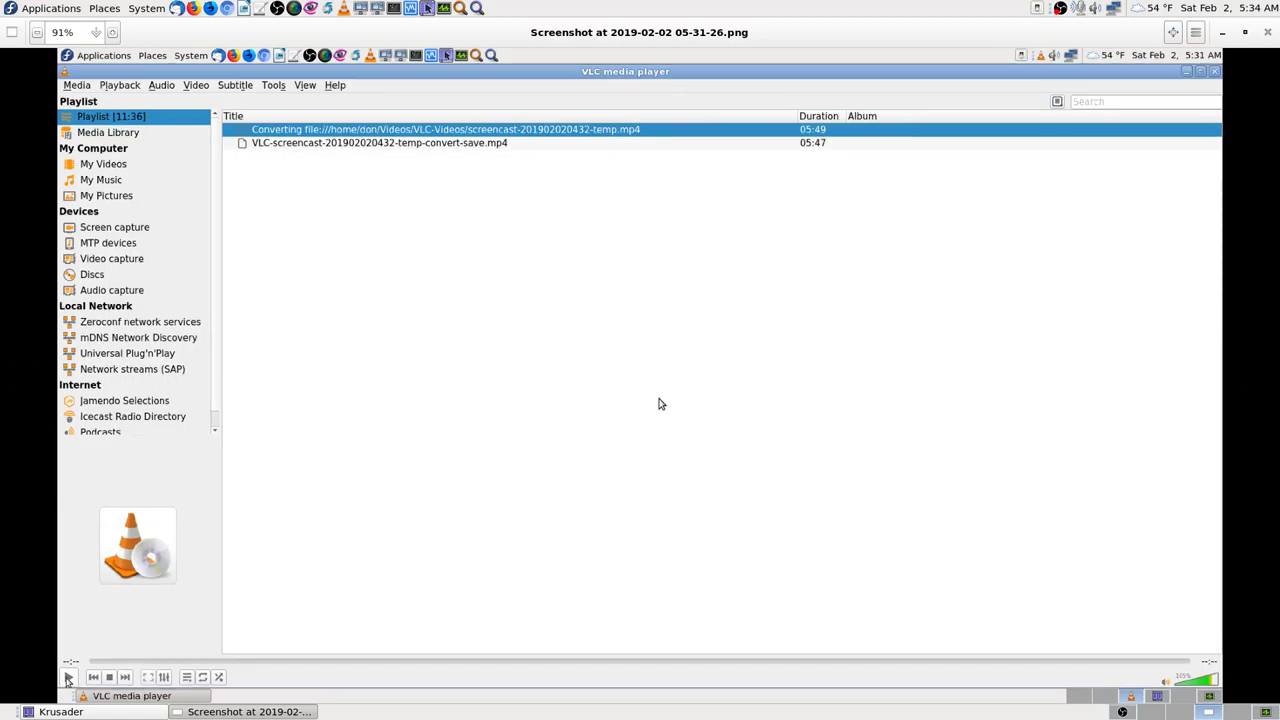
key("Right")
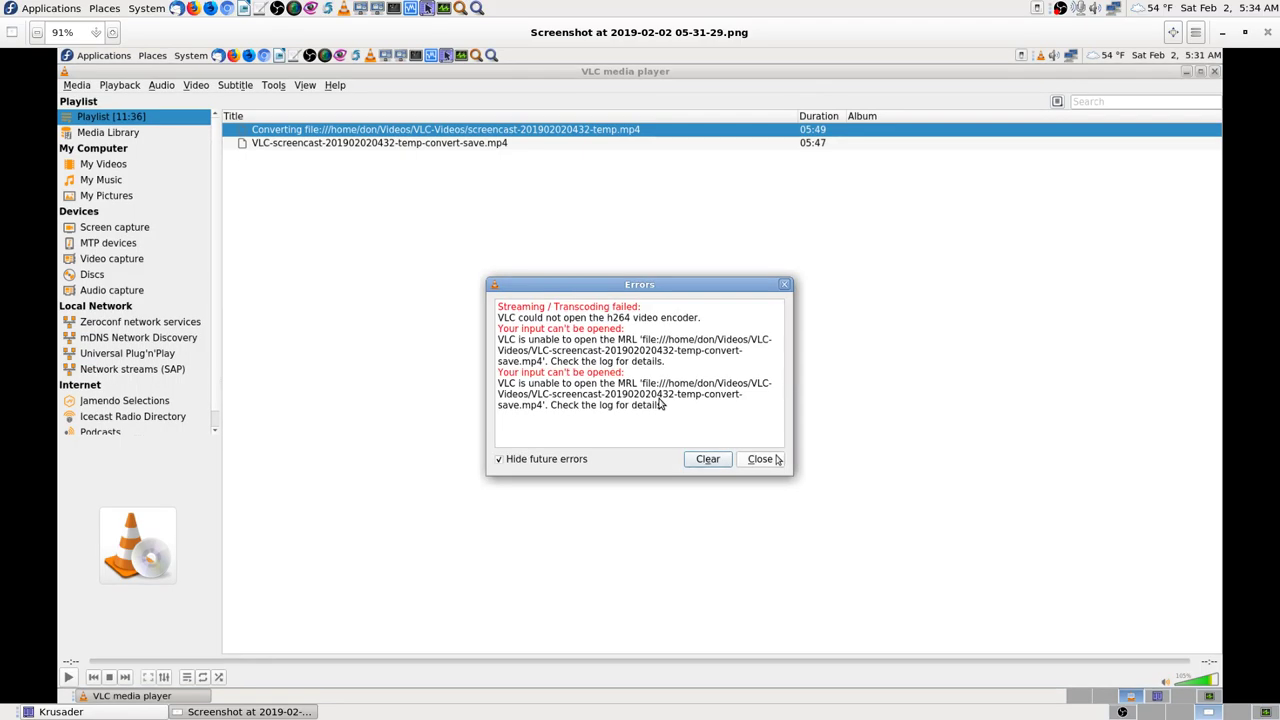
key("Right")
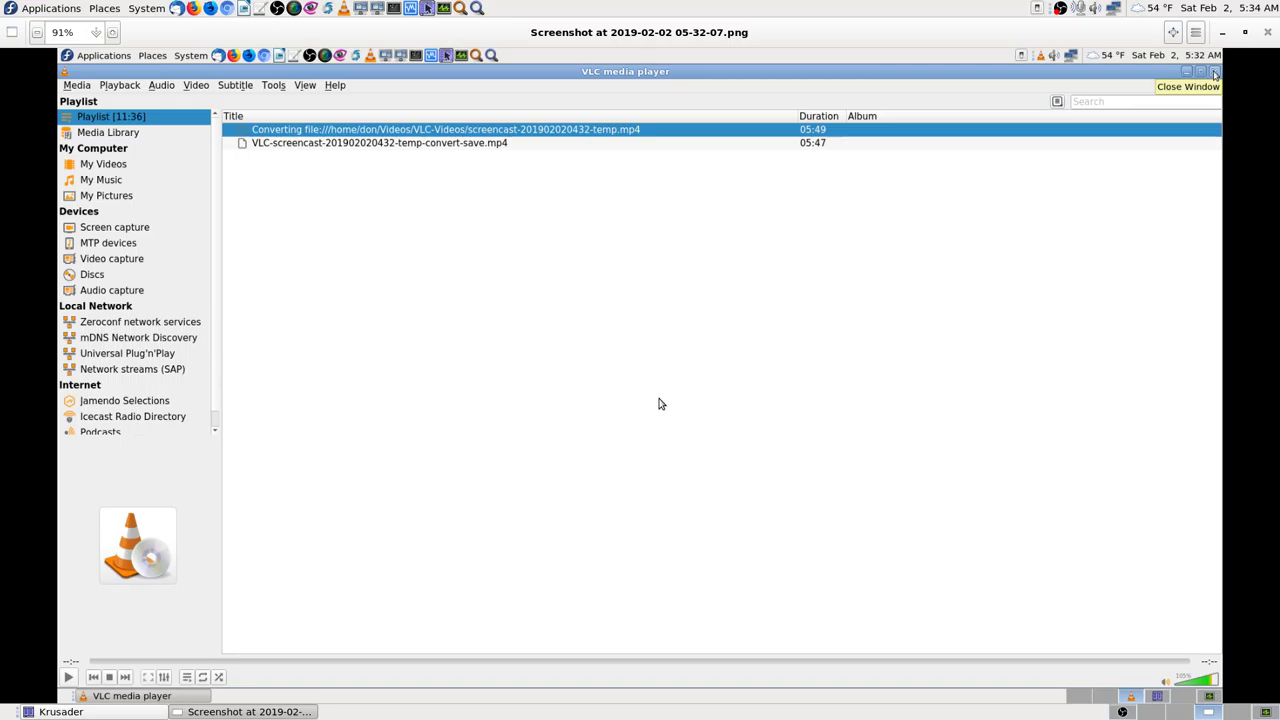
key("Right")
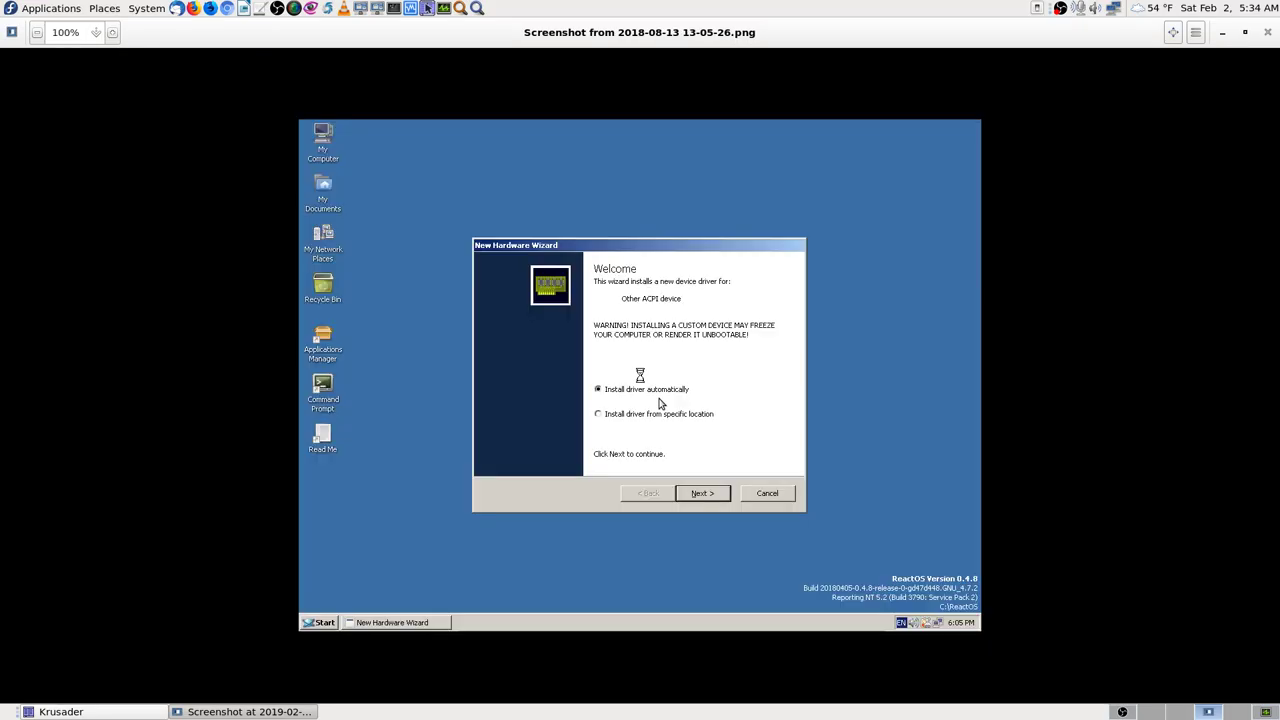
key("Left")
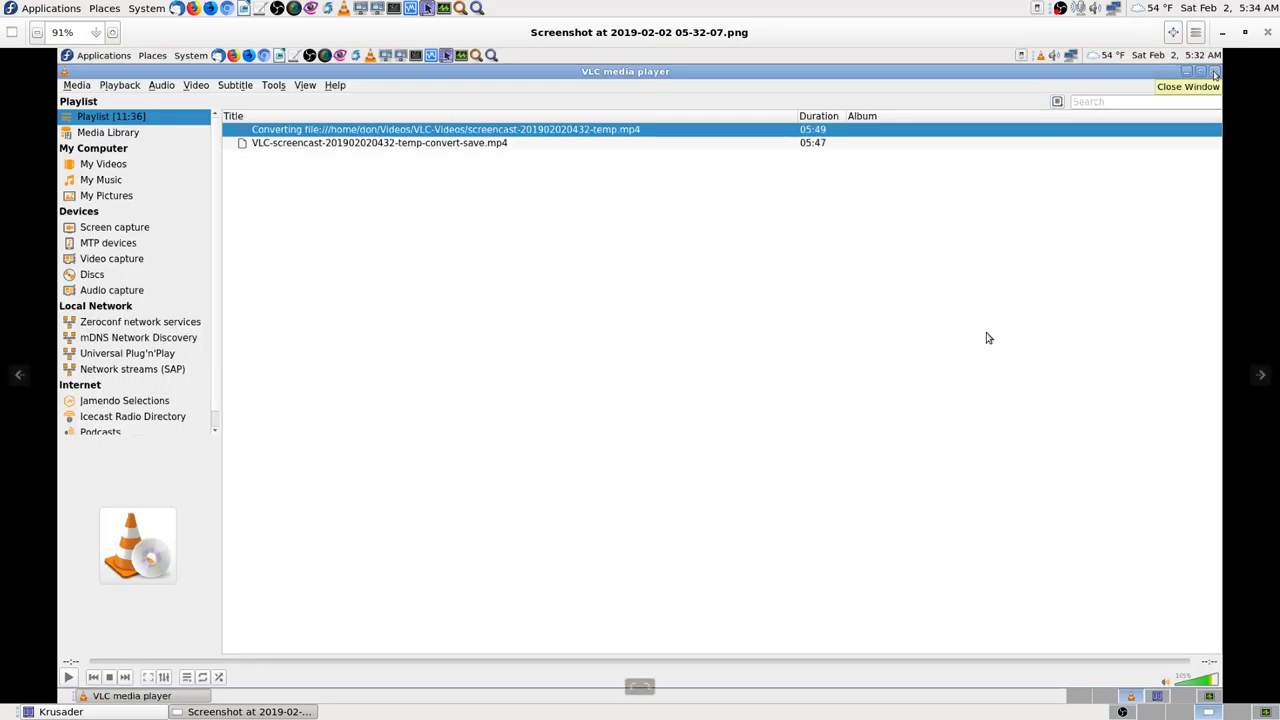
left_click(1268, 33)
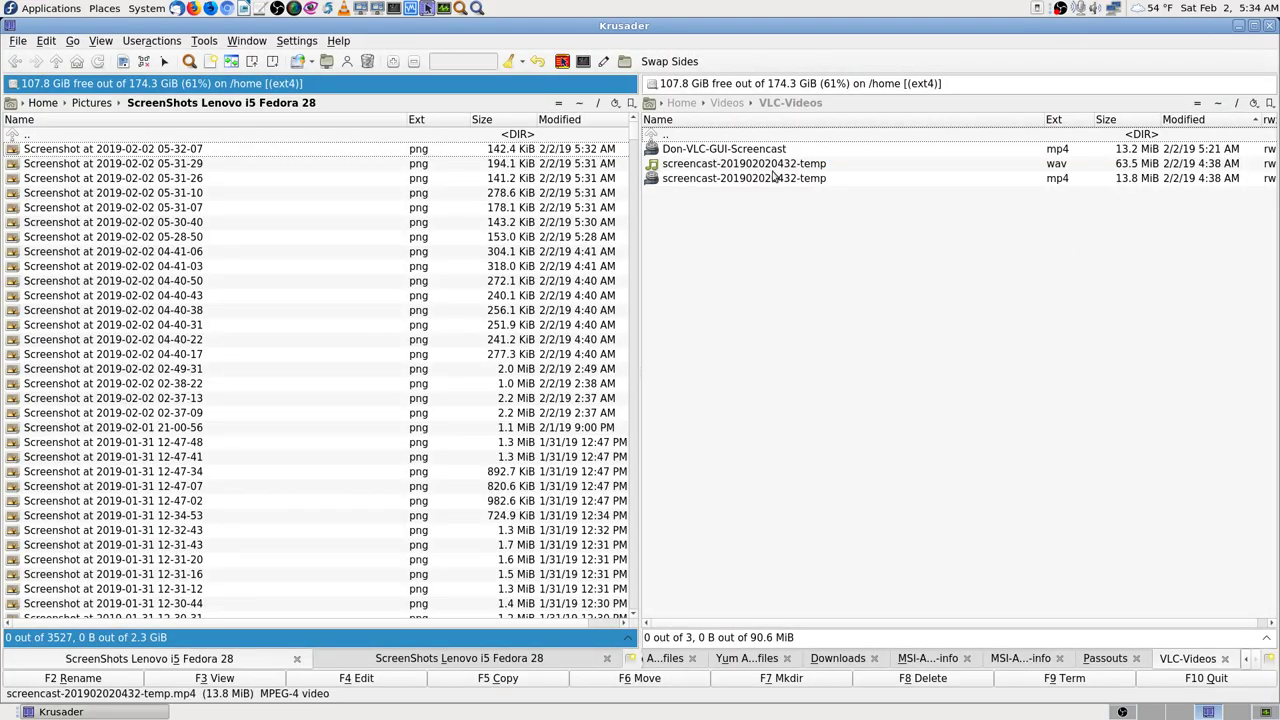
- Open the Downloads subfolder "Desktop Screen Cast Recording Scrips using VCL" in the file panel showing the screenshots folder
left_click(736, 140)
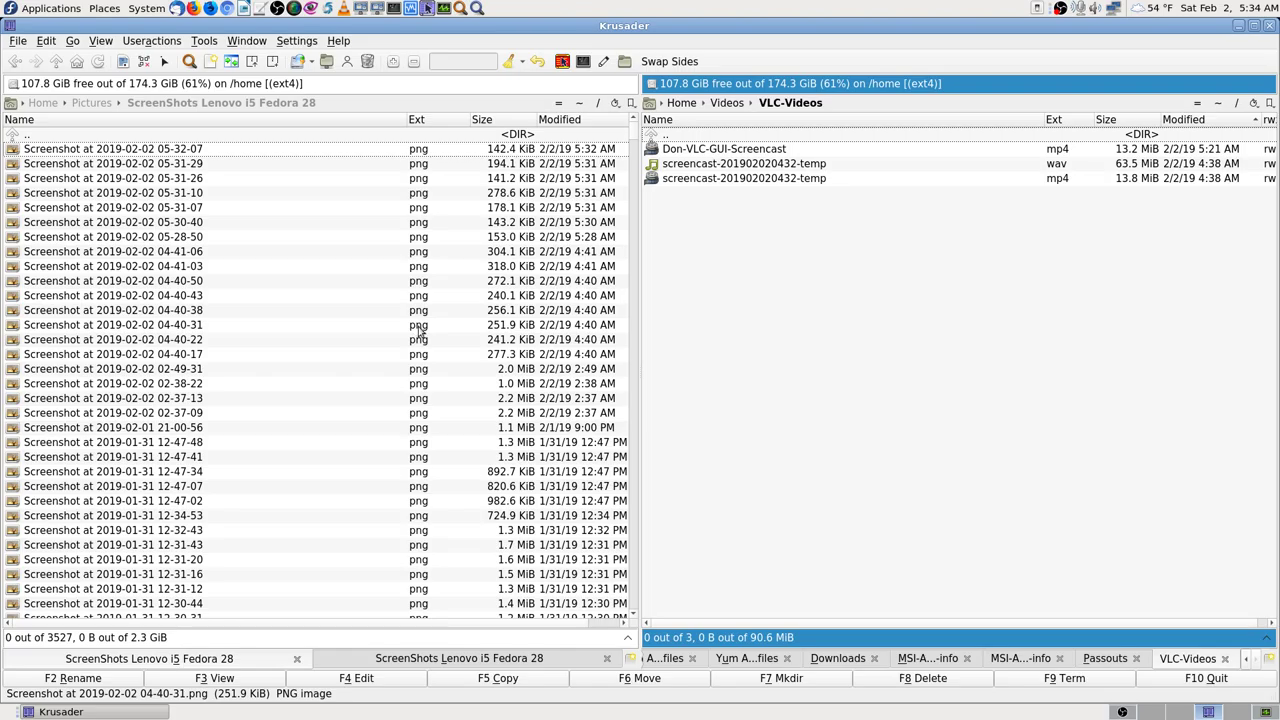
left_click(578, 104)
type("dow")
key("Return")
key("Down")
key("Return")
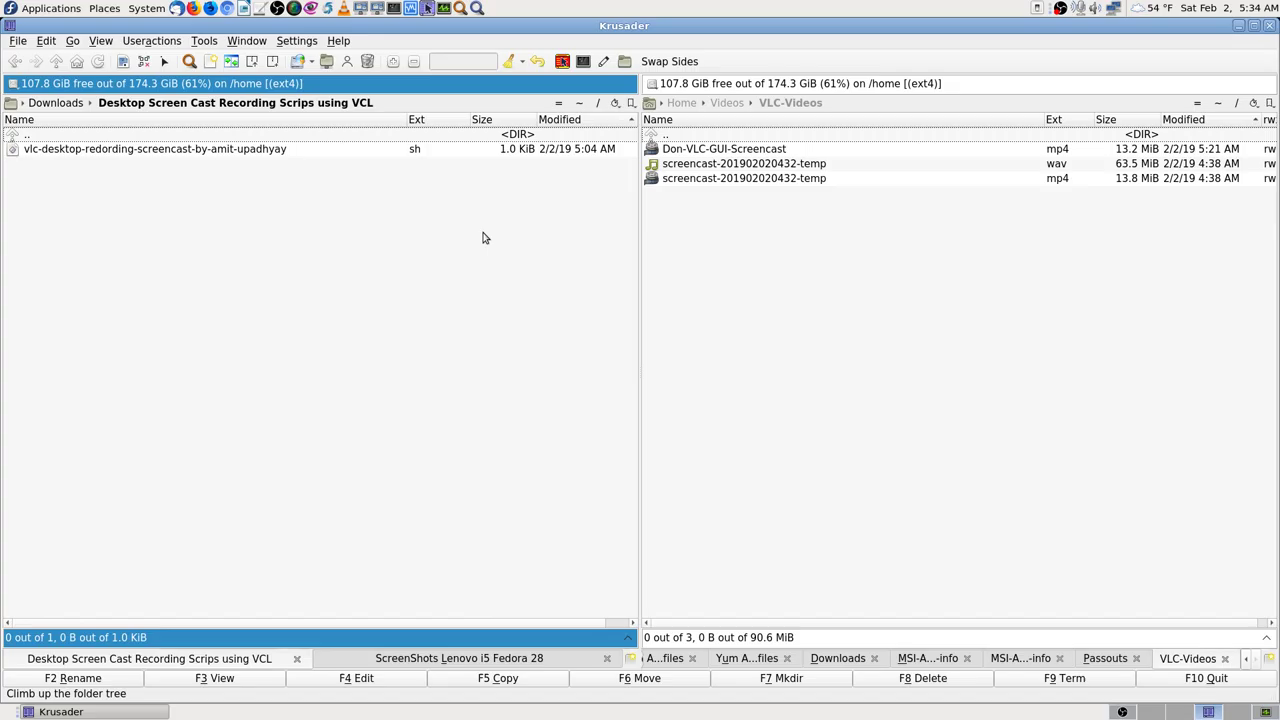
- View the VLC desktop recording shell script and copy the codec name libx264 from its first ffmpeg command
left_click(20, 152)
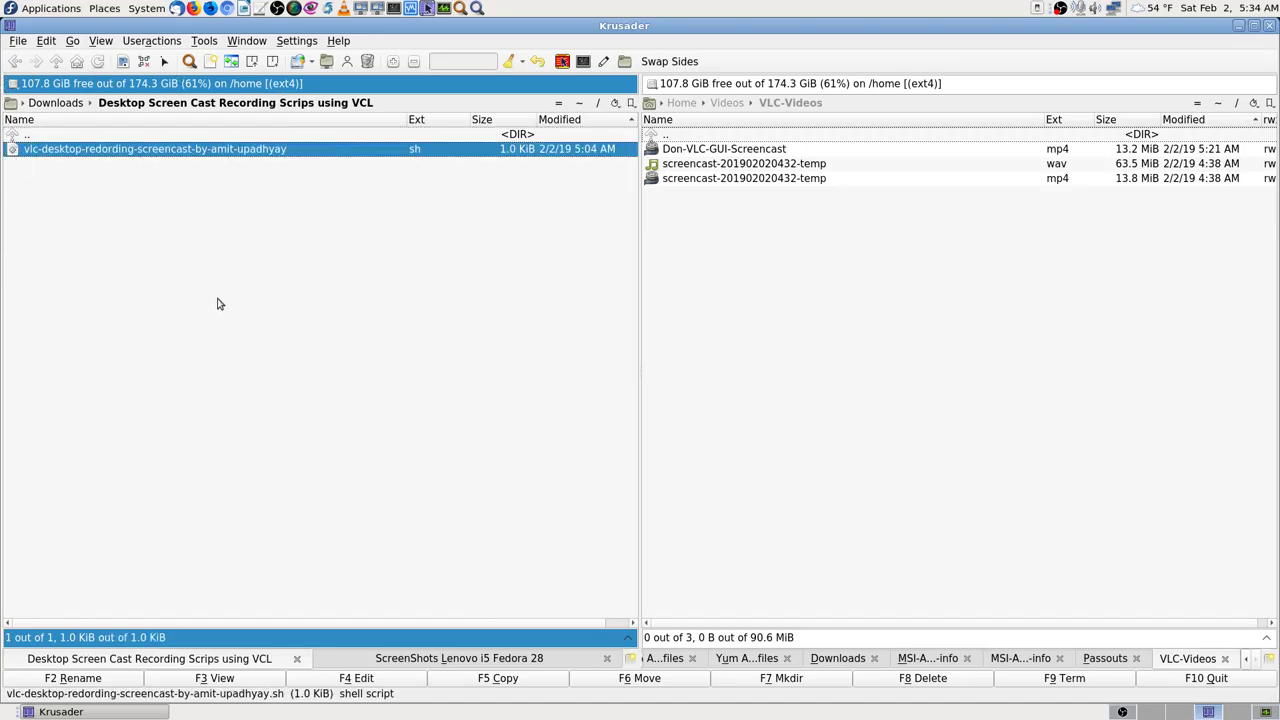
left_click(232, 680)
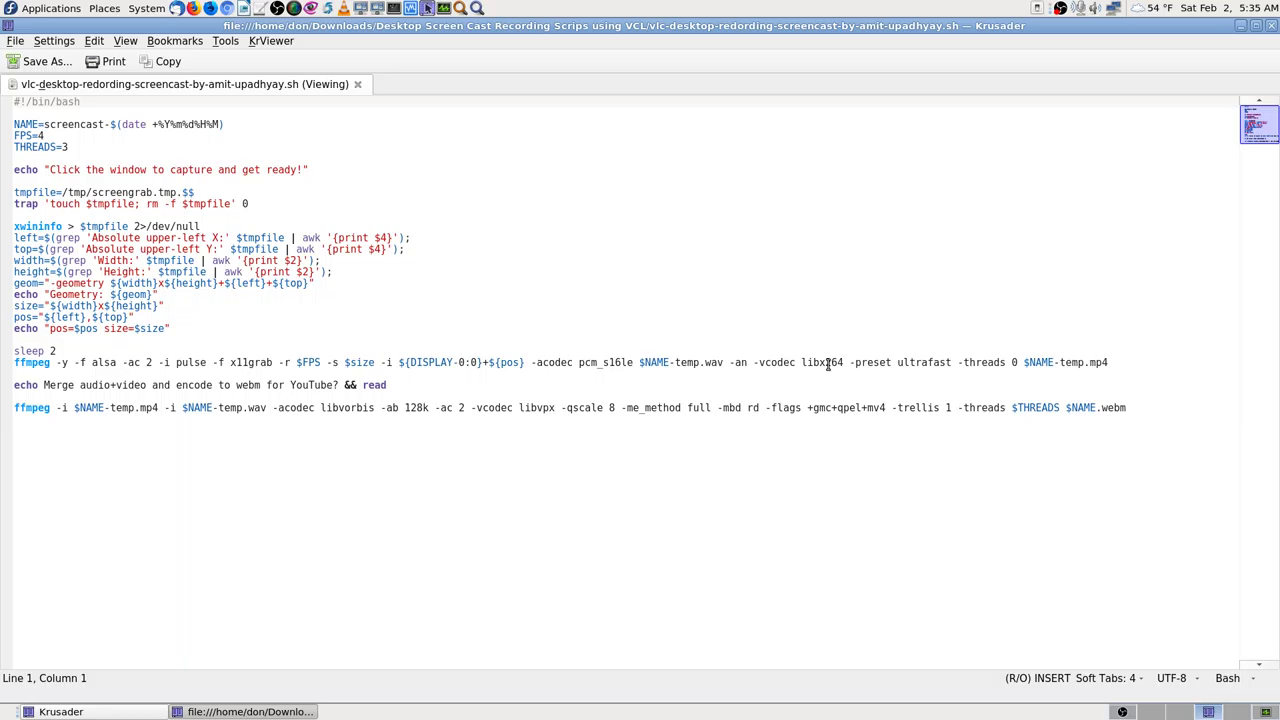
left_click_drag(802, 362, 849, 363)
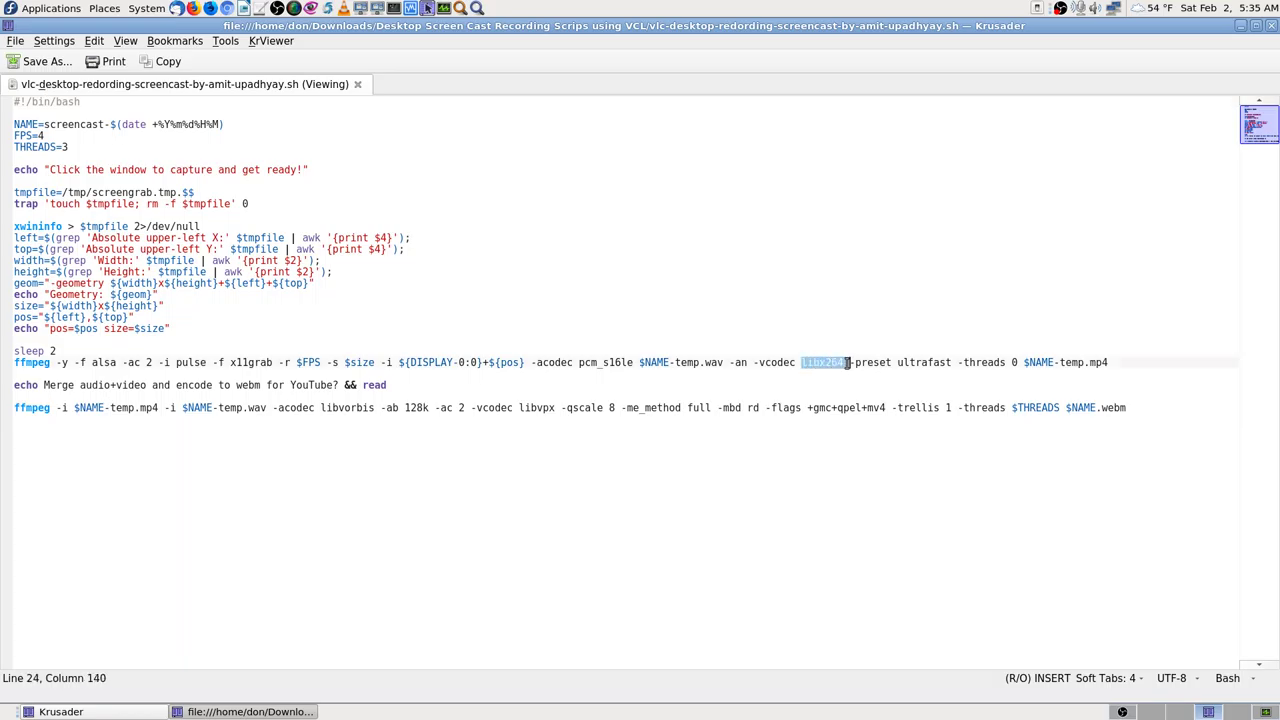
right_click(826, 369)
left_click(852, 390)
left_click(555, 407)
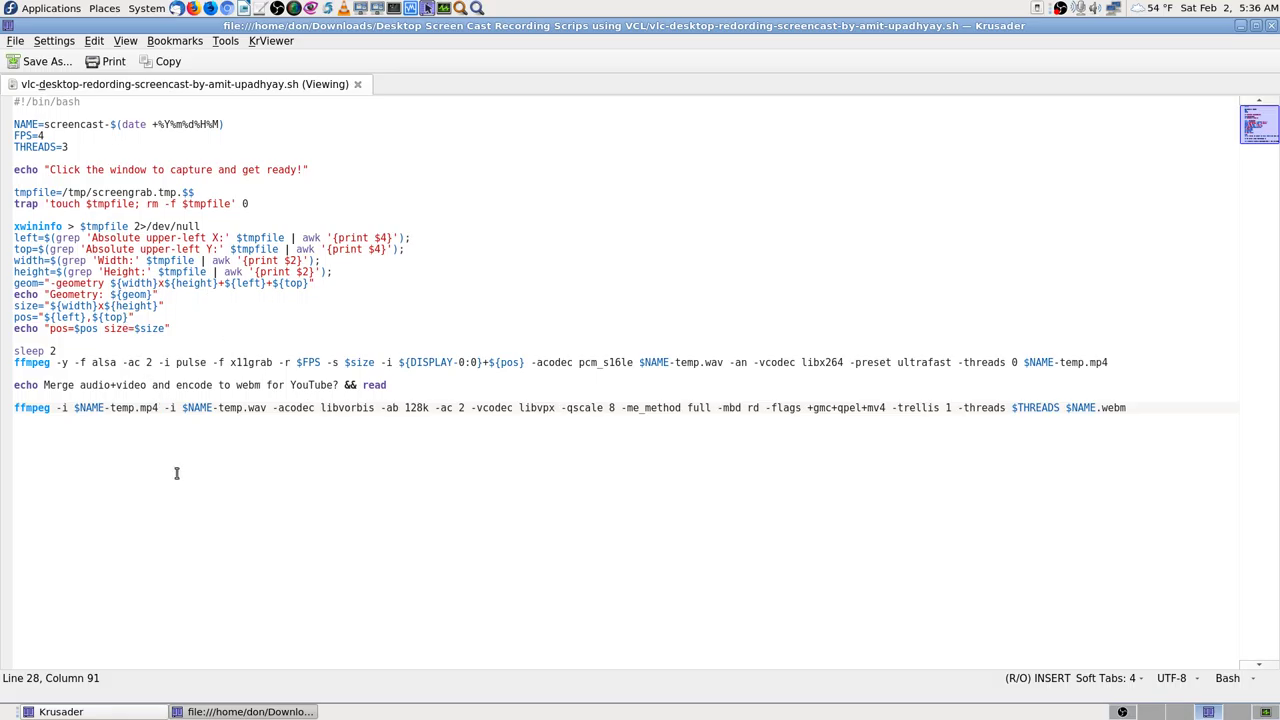
- Examine the script's merge prompt line and final webm encoding command, close the viewer and deselect the script file
left_click(21, 386)
left_click_drag(36, 384, 400, 386)
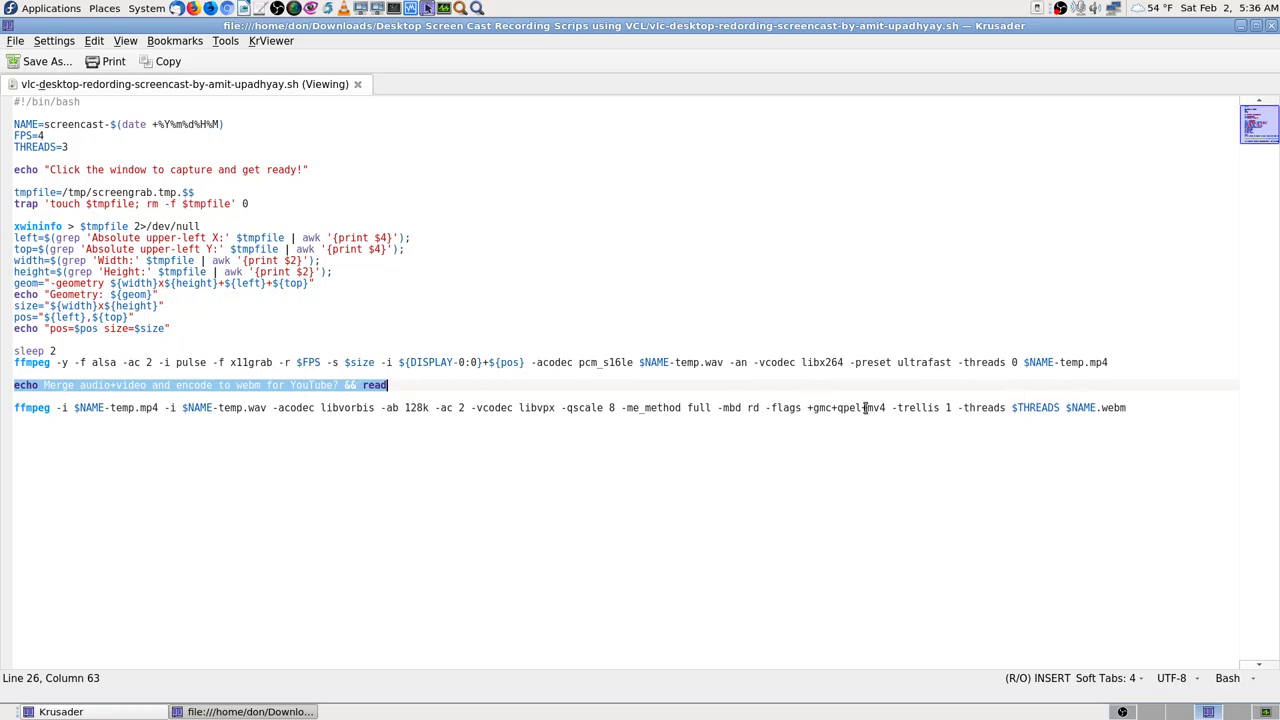
left_click(394, 396)
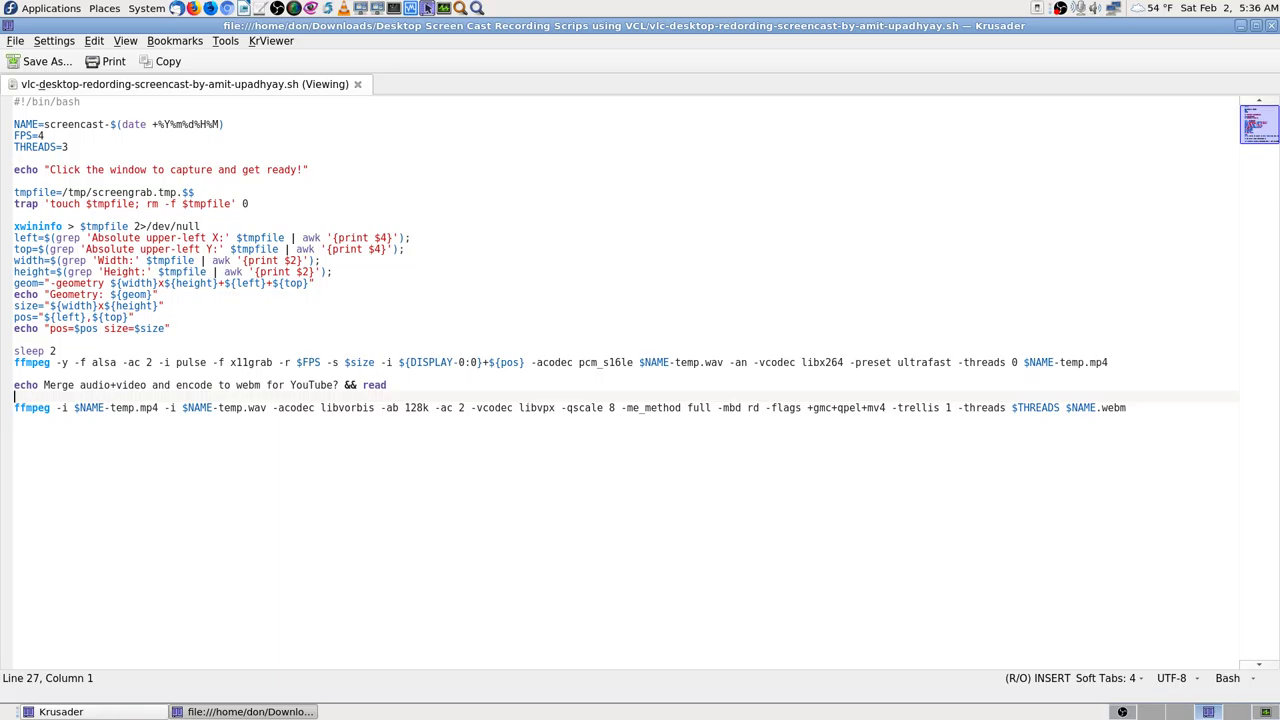
key("Down")
key("Down")
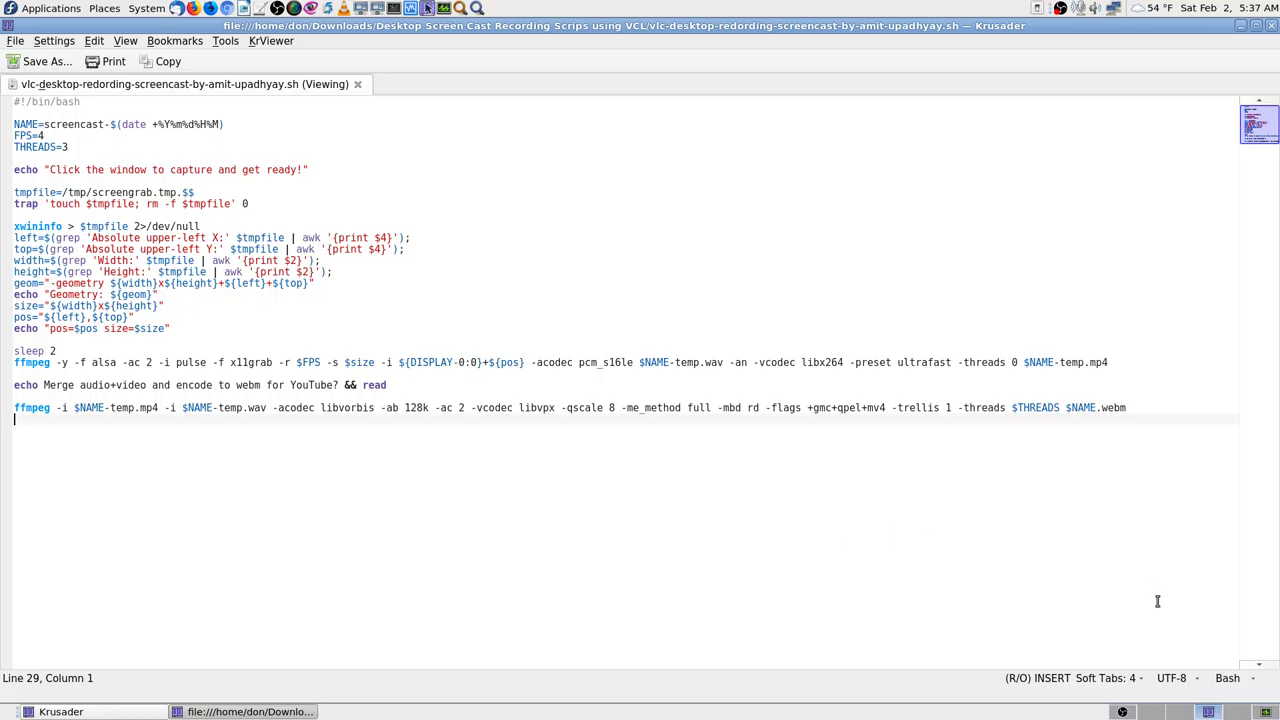
left_click(1272, 27)
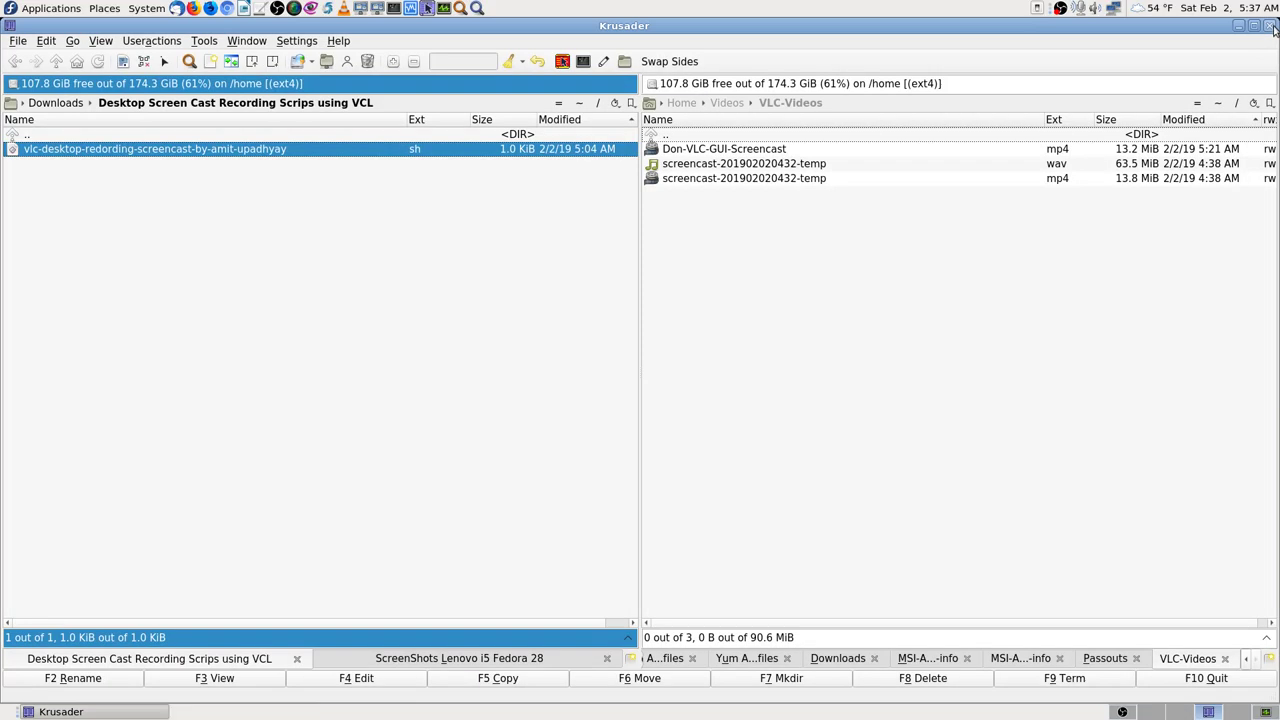
left_click(405, 140)
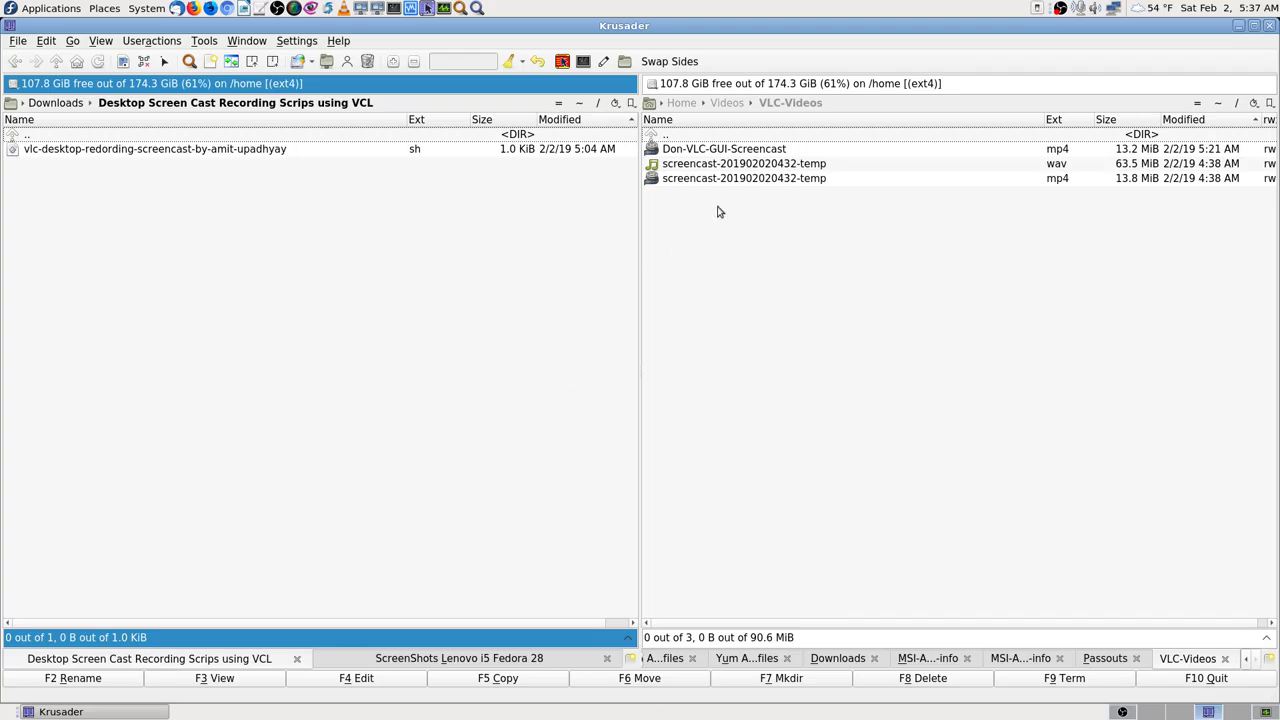
- Bring up the System Monitor process table, search it for libx264 and clear the search
mouse_move(898, 179)
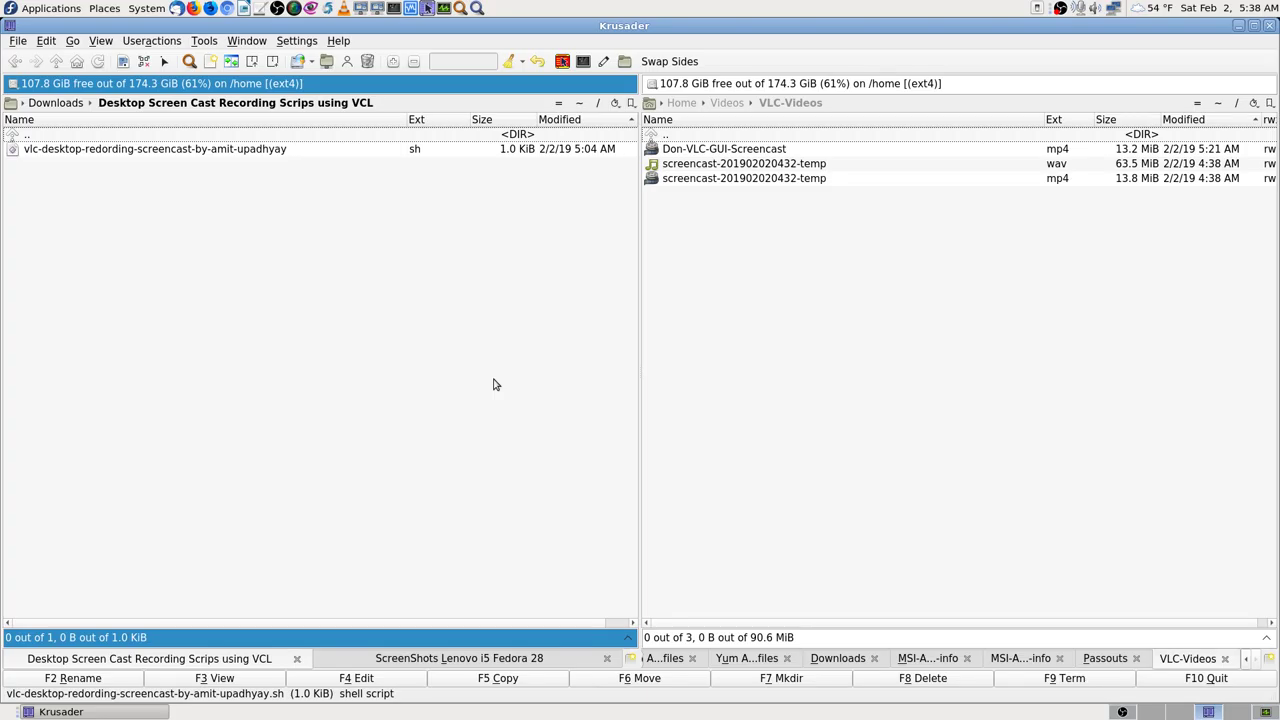
key("ctrl+Escape")
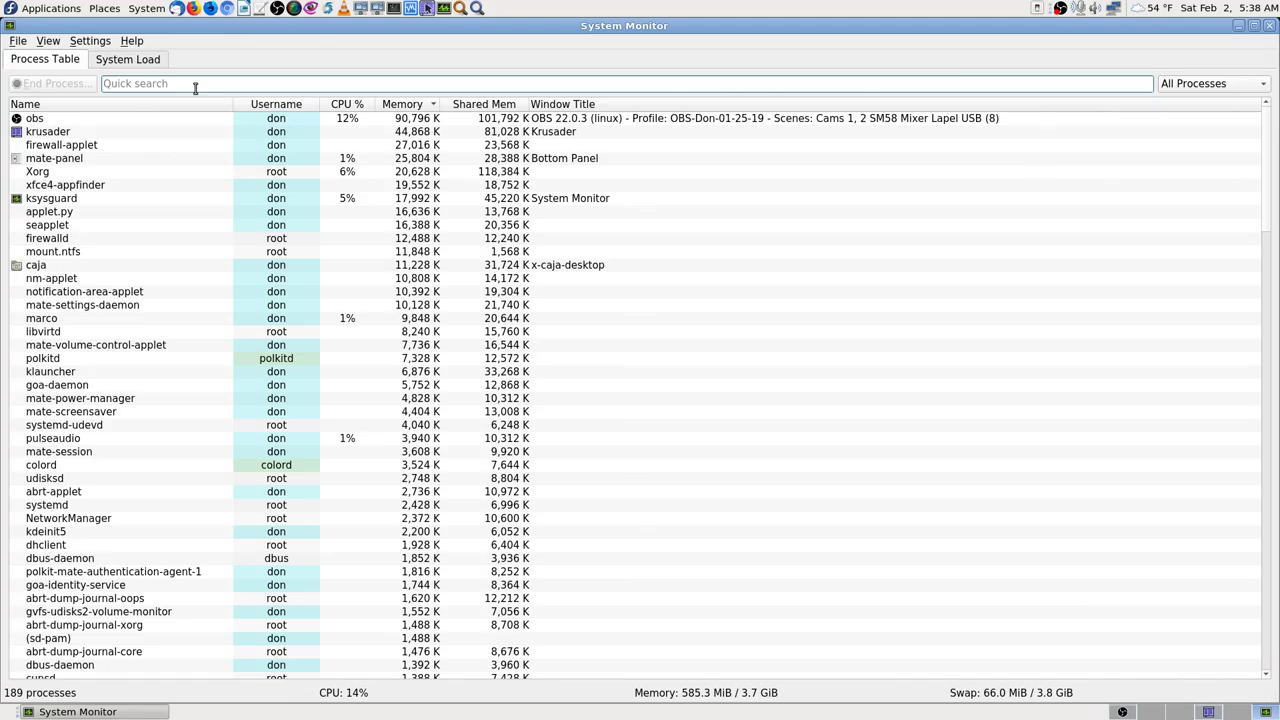
type("libx264")
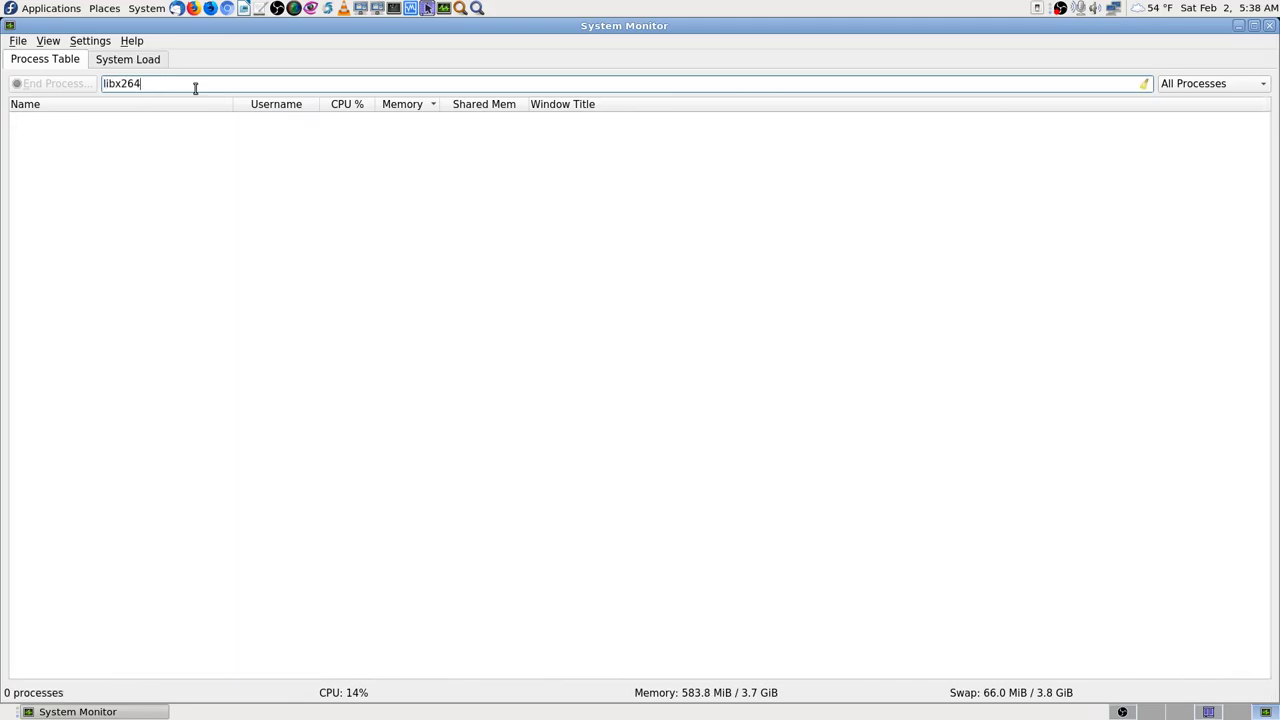
key("BackSpace")
key("BackSpace")
key("BackSpace")
key("BackSpace")
key("BackSpace")
key("BackSpace")
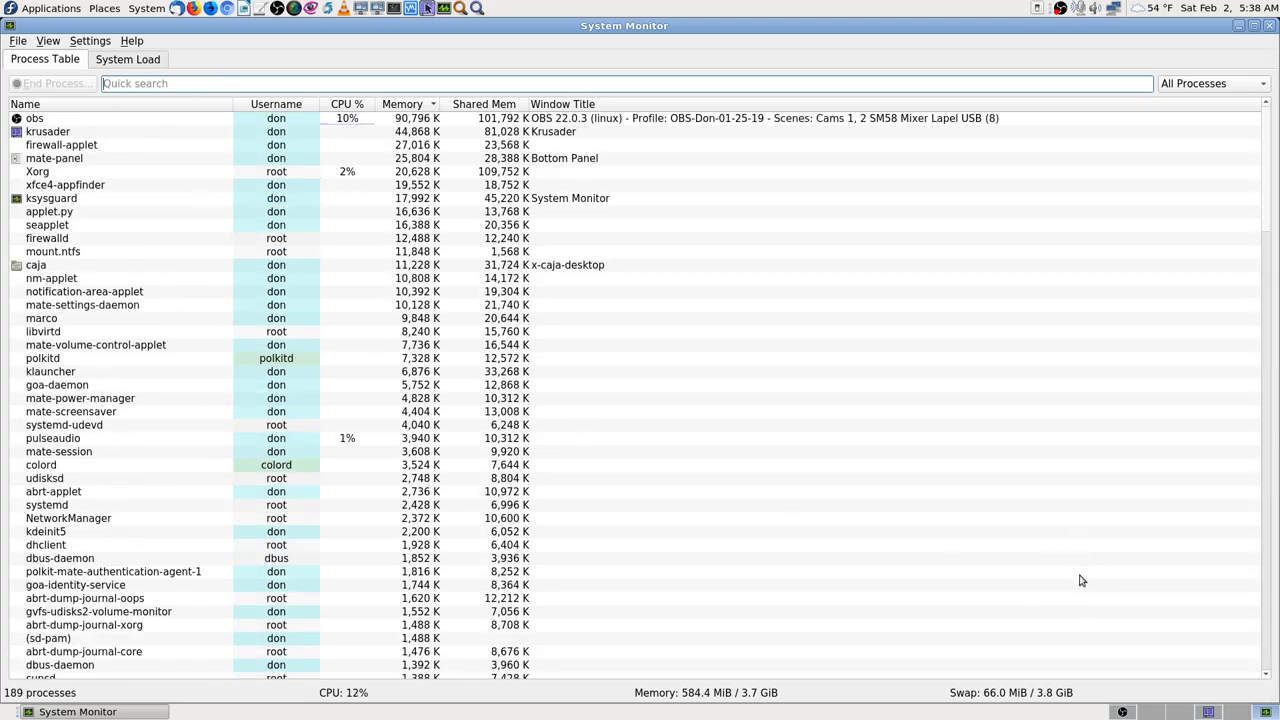
- Check the file manager again, return to System Monitor, search the processes for ssh and clear the search
left_click(1206, 712)
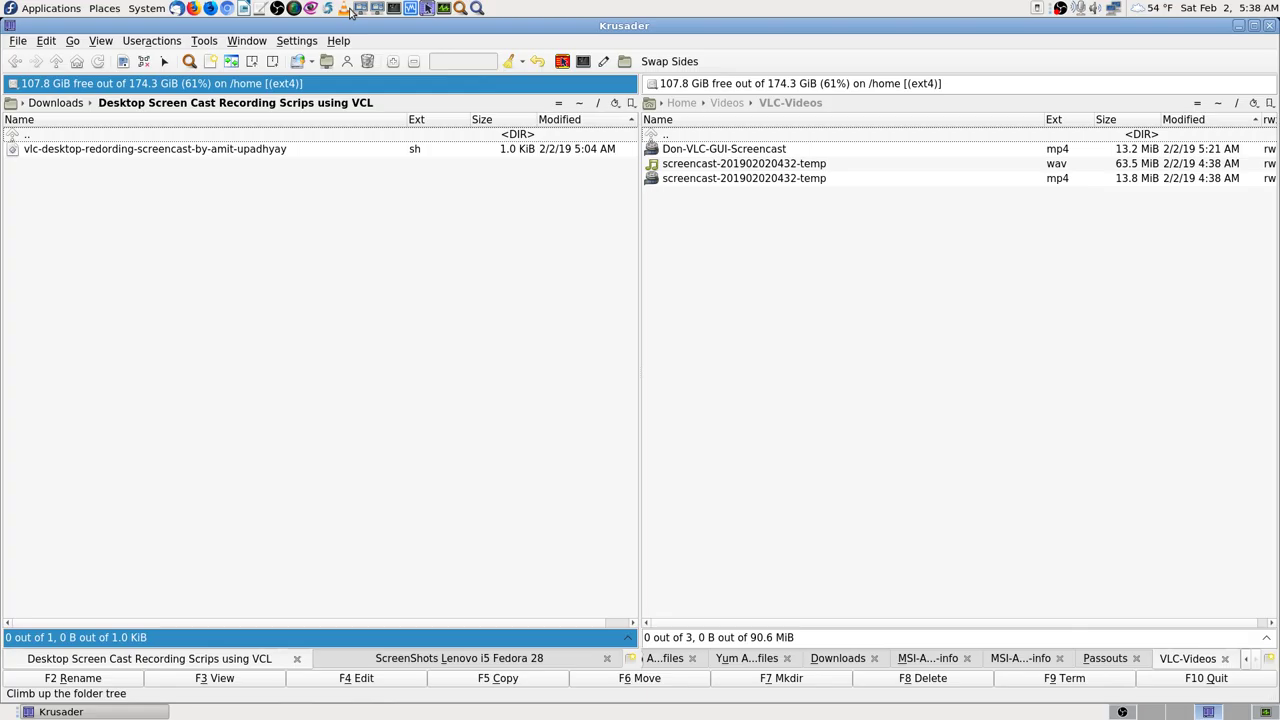
left_click(1172, 712)
key("ctrl+Escape")
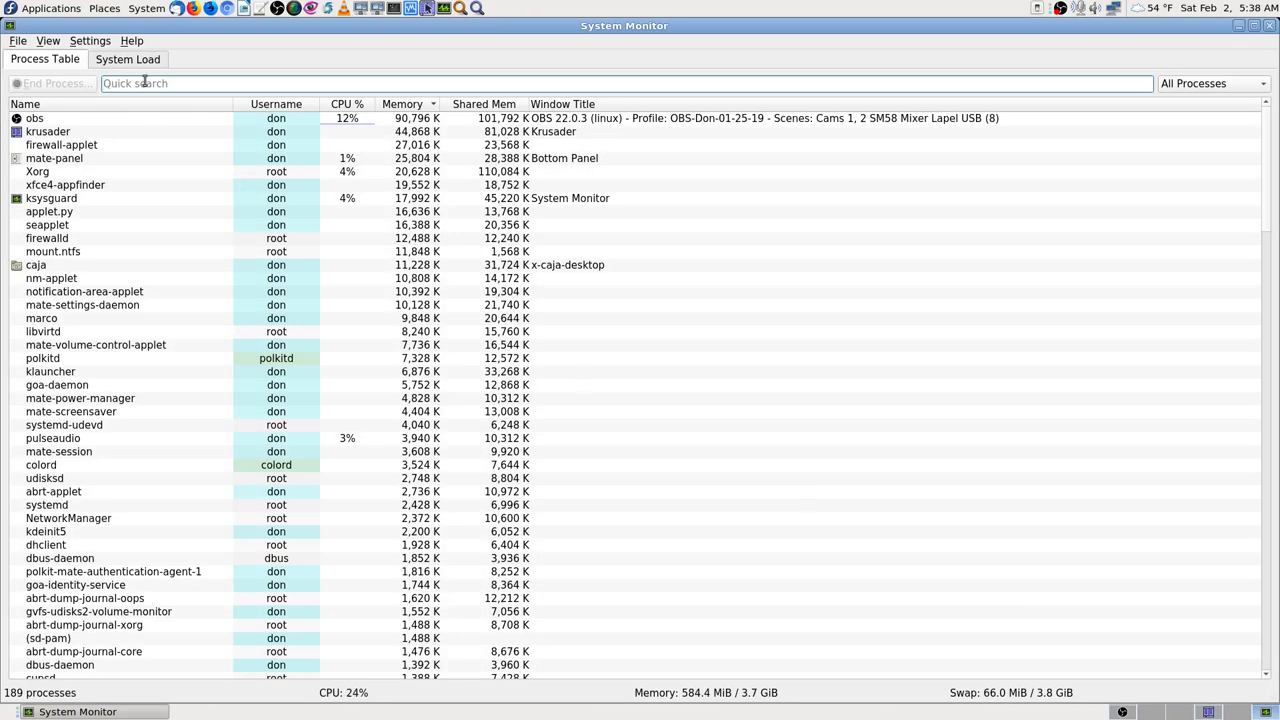
type("ssh")
key("BackSpace")
key("BackSpace")
key("BackSpace")
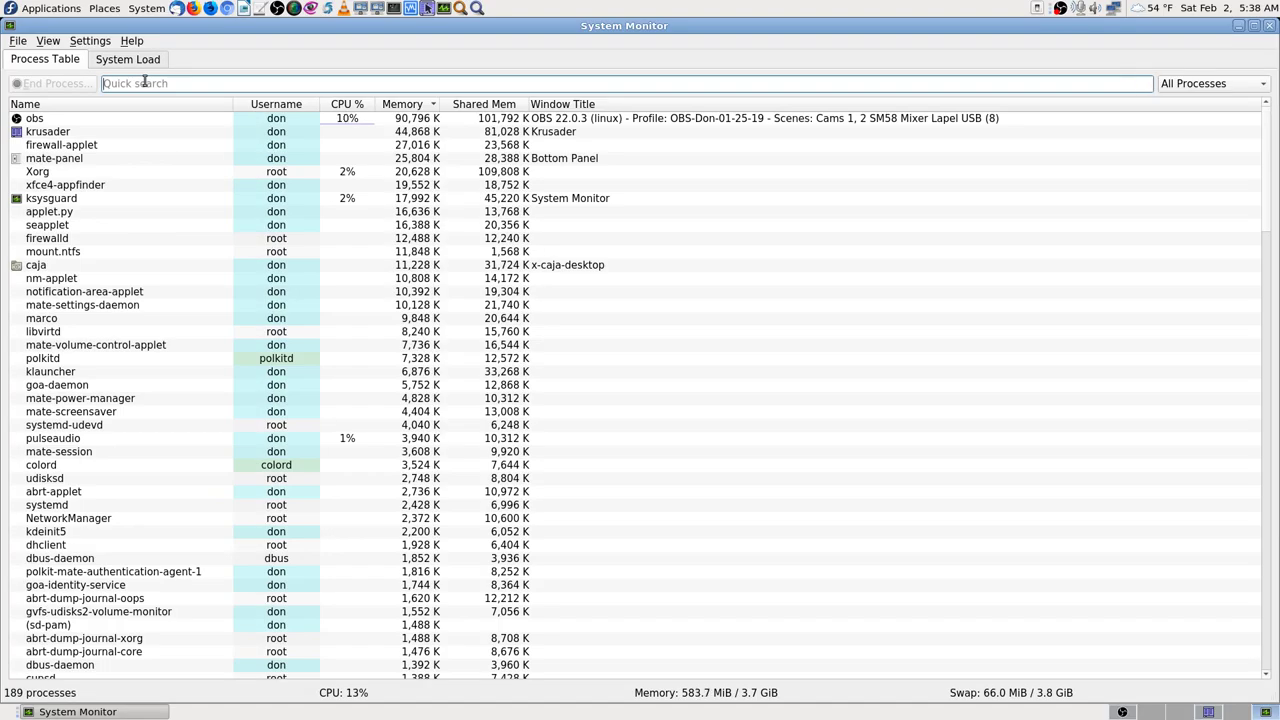
- Search the process table for libx264 again and shorten the search term to 264
type("libx264")
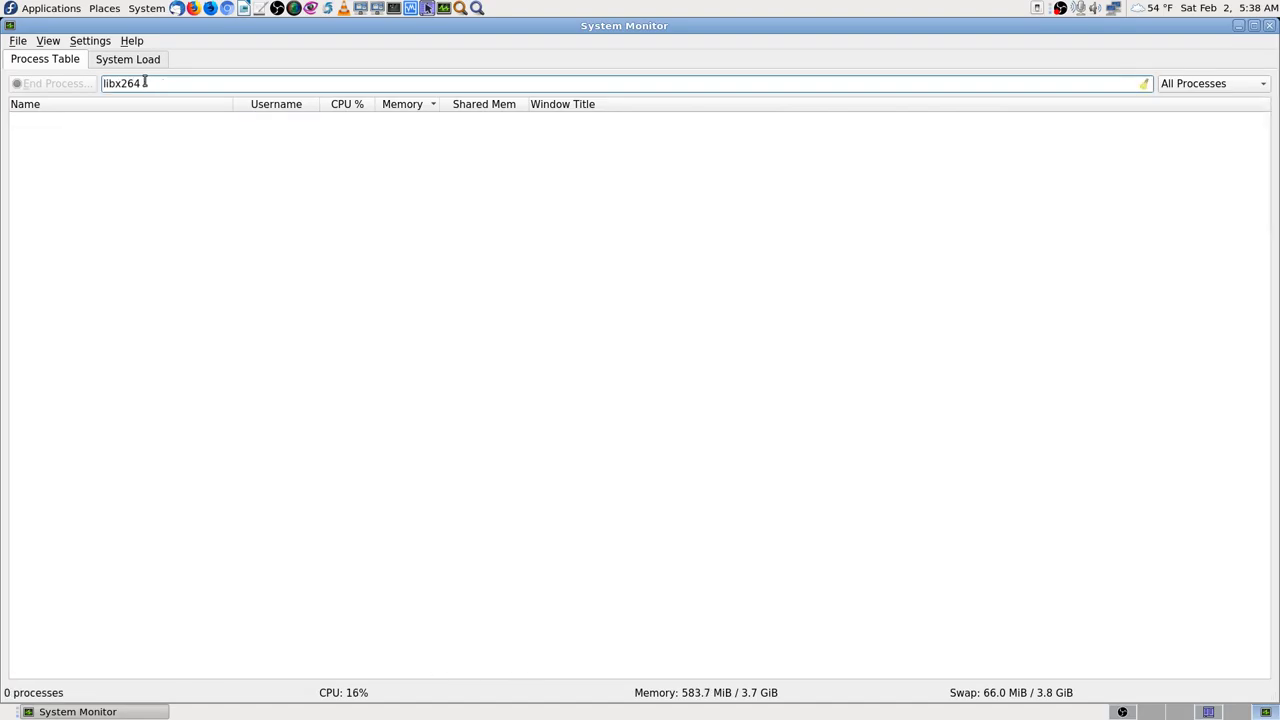
key("BackSpace")
key("BackSpace")
key("BackSpace")
key("BackSpace")
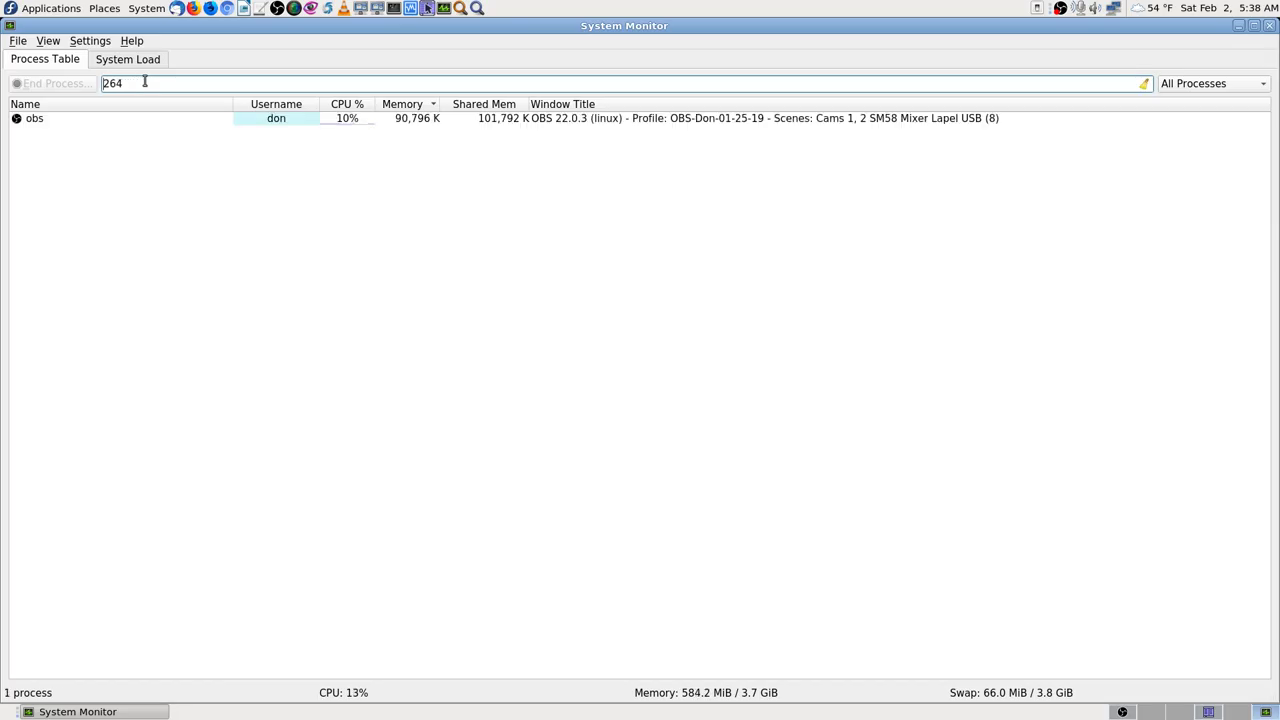
- Search the processes alternately for h264 and 264, and clear the search to list all processes
type("h")
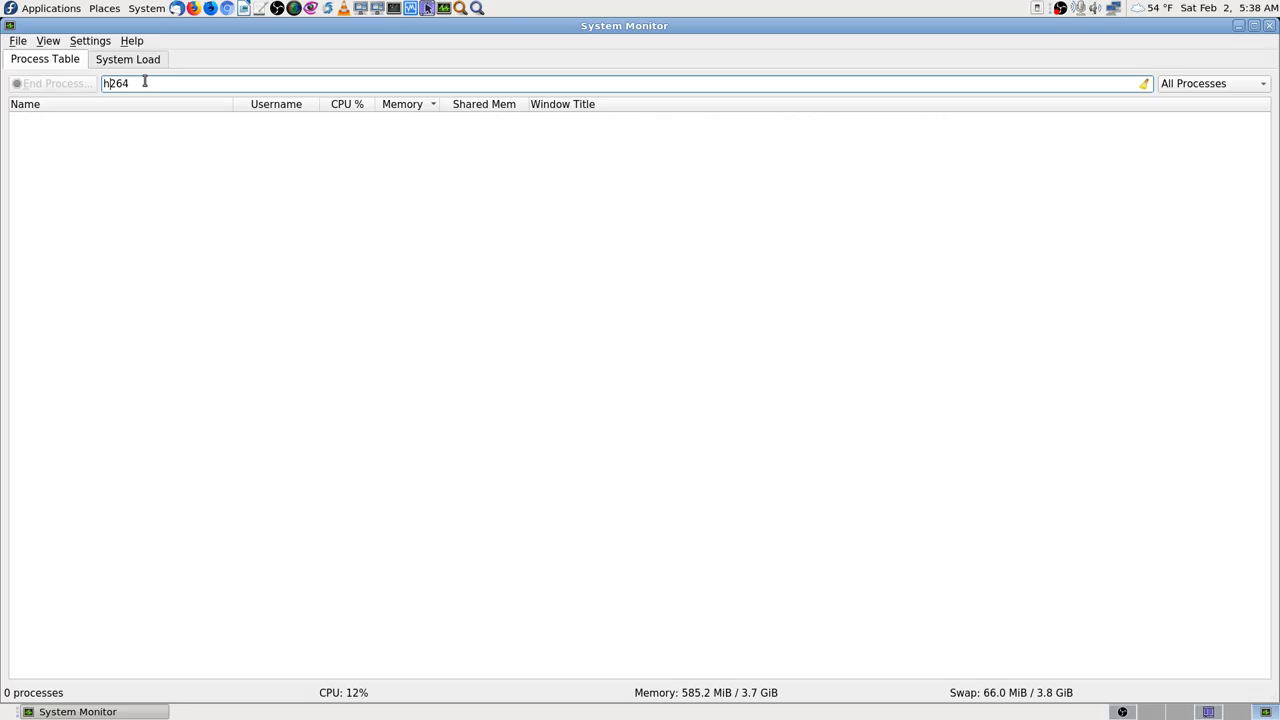
key("BackSpace")
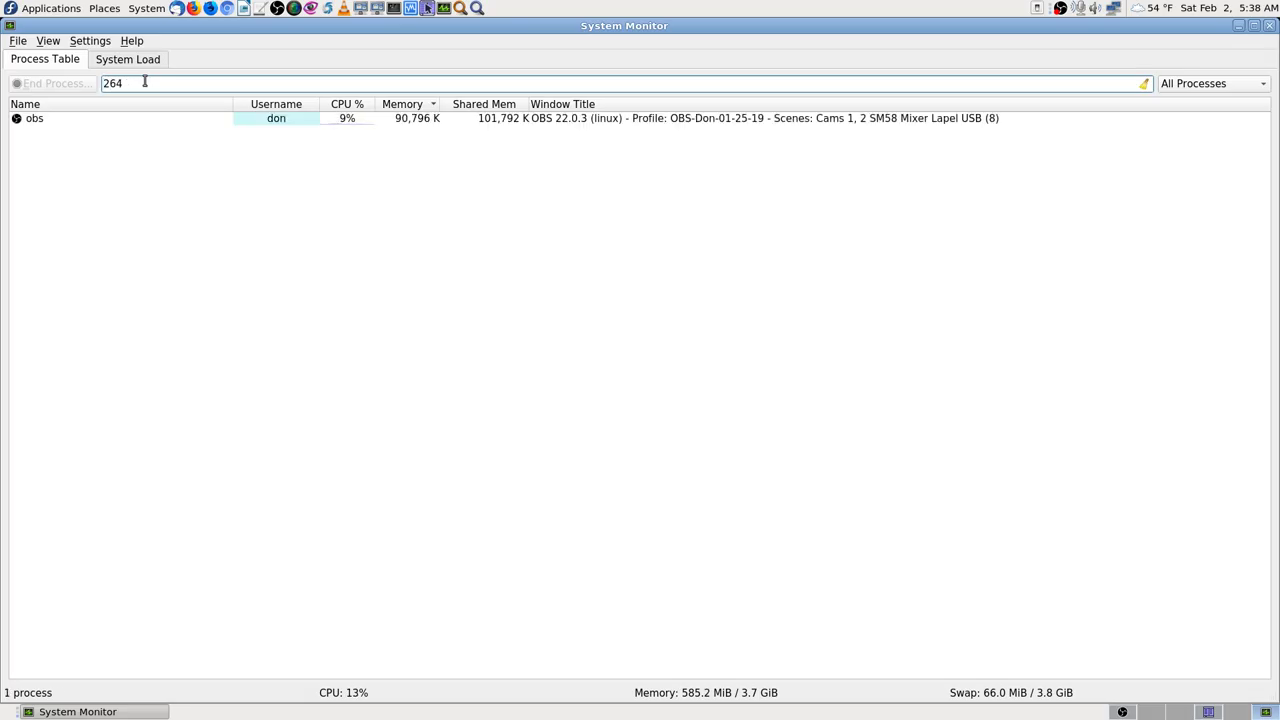
type("h")
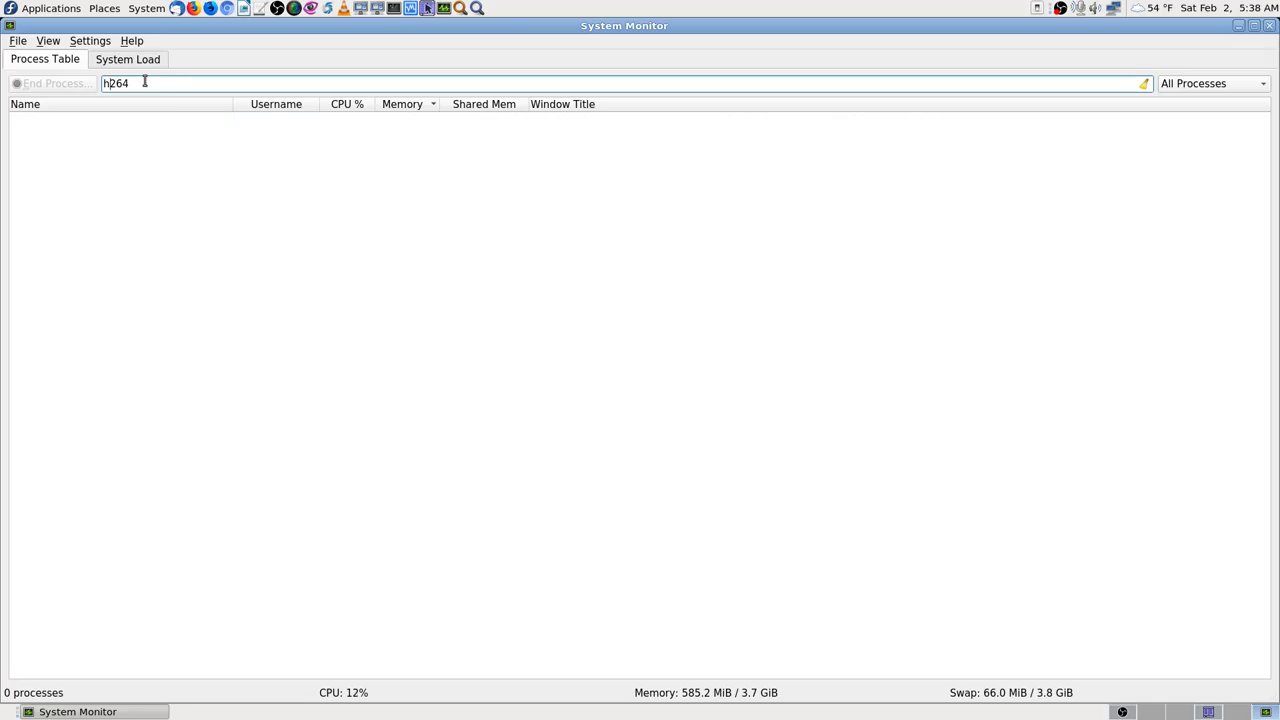
key("BackSpace")
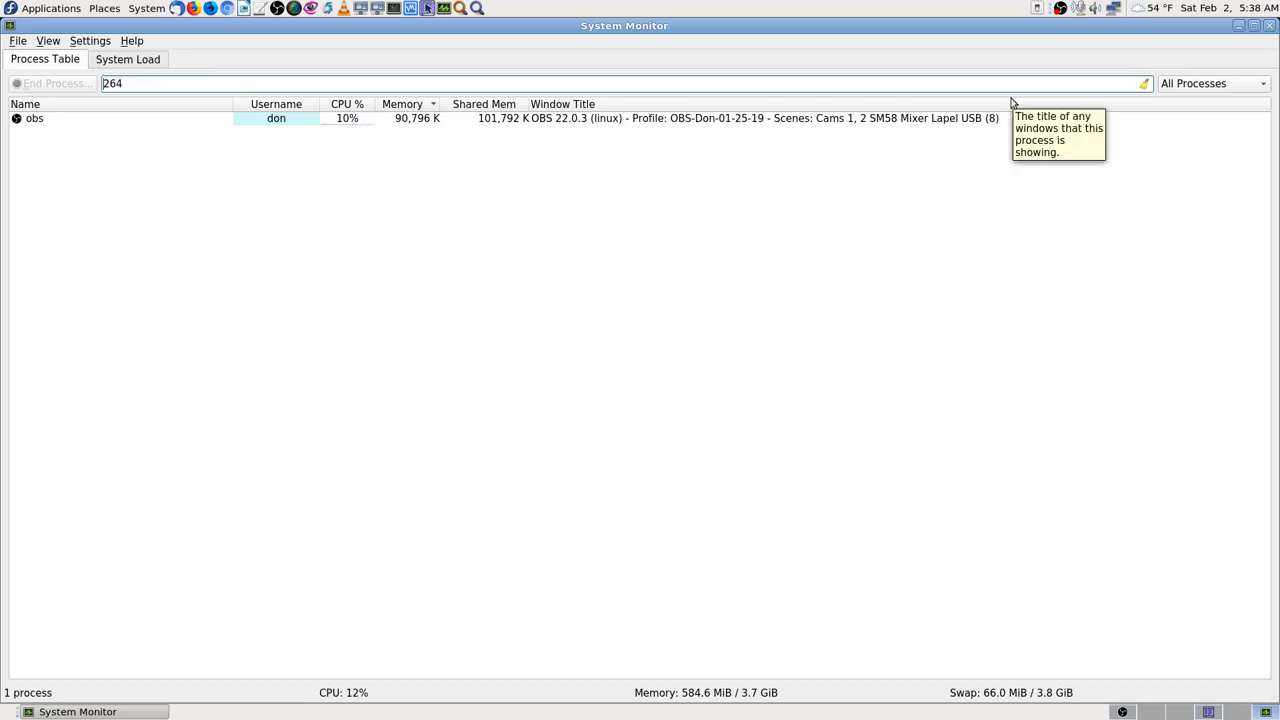
key("Delete")
key("Delete")
key("Delete")
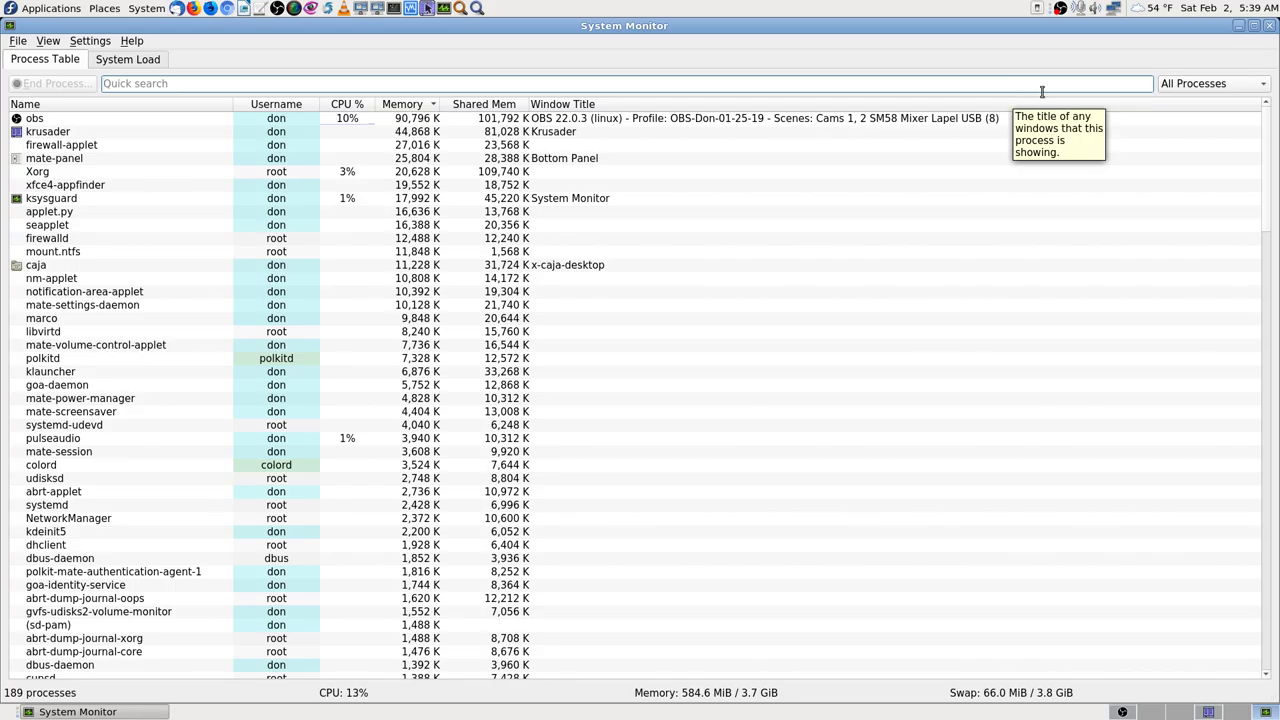
left_click(1190, 713)
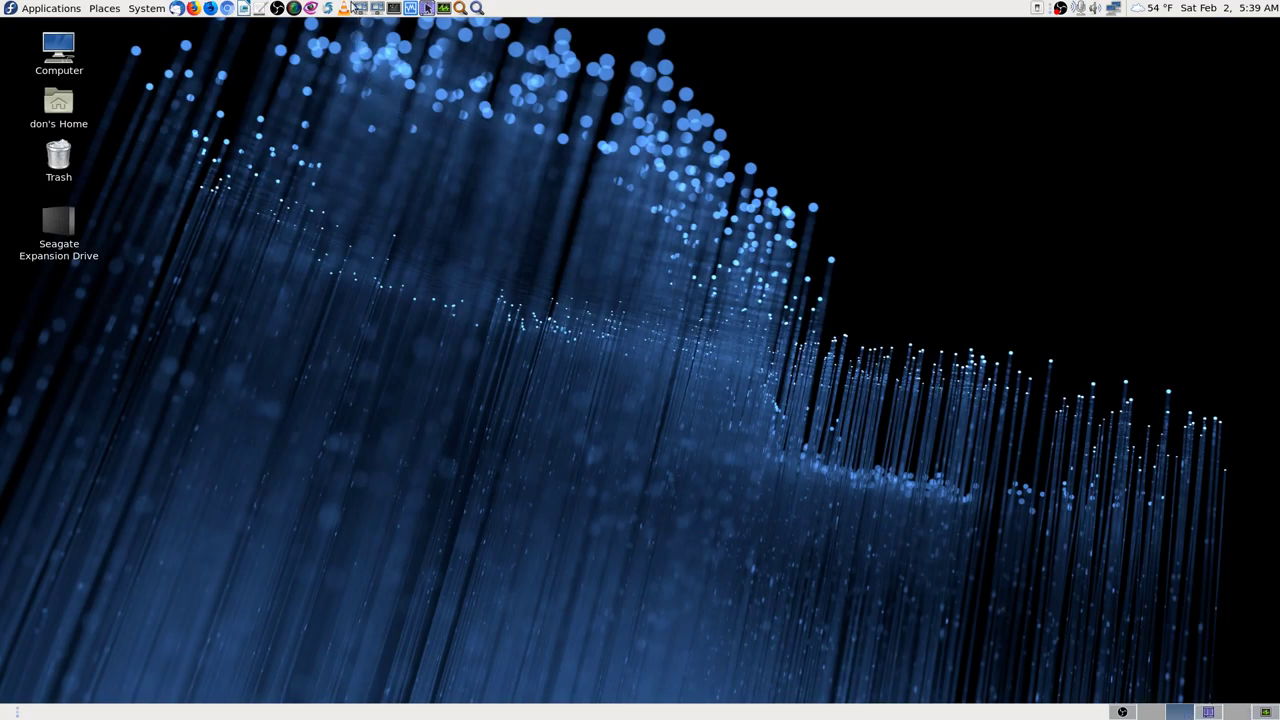
left_click(343, 8)
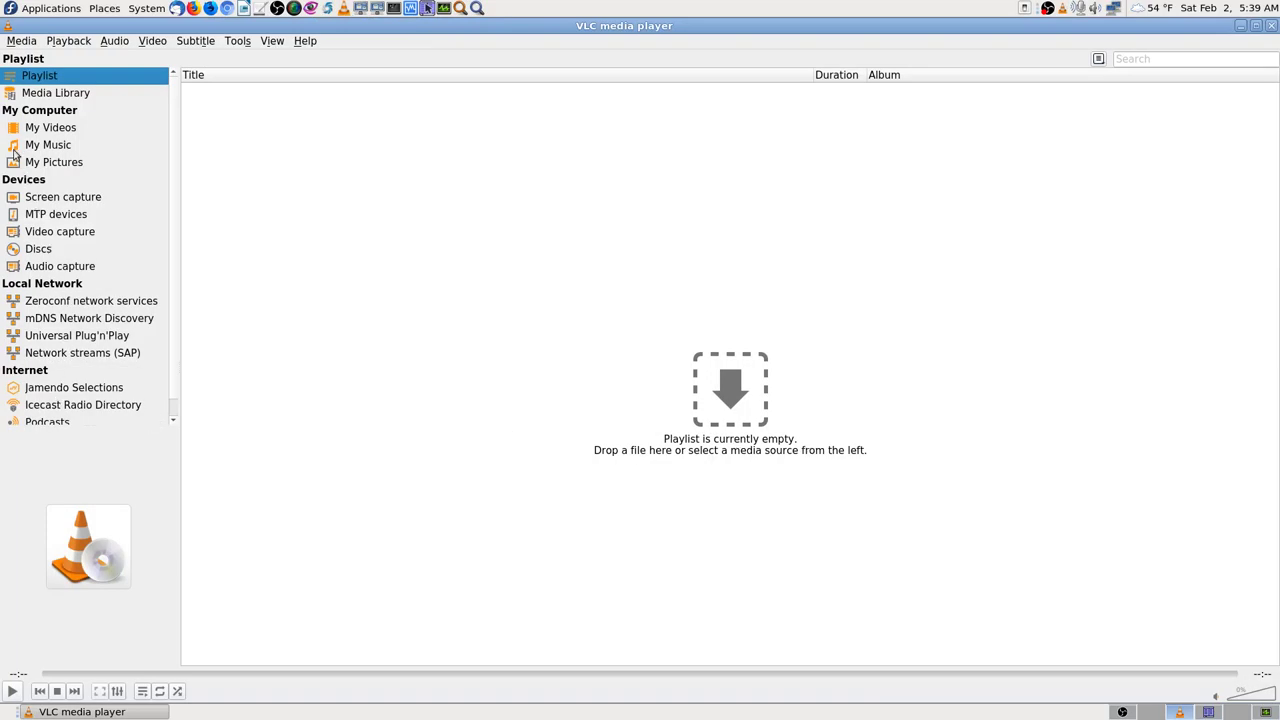
left_click(21, 43)
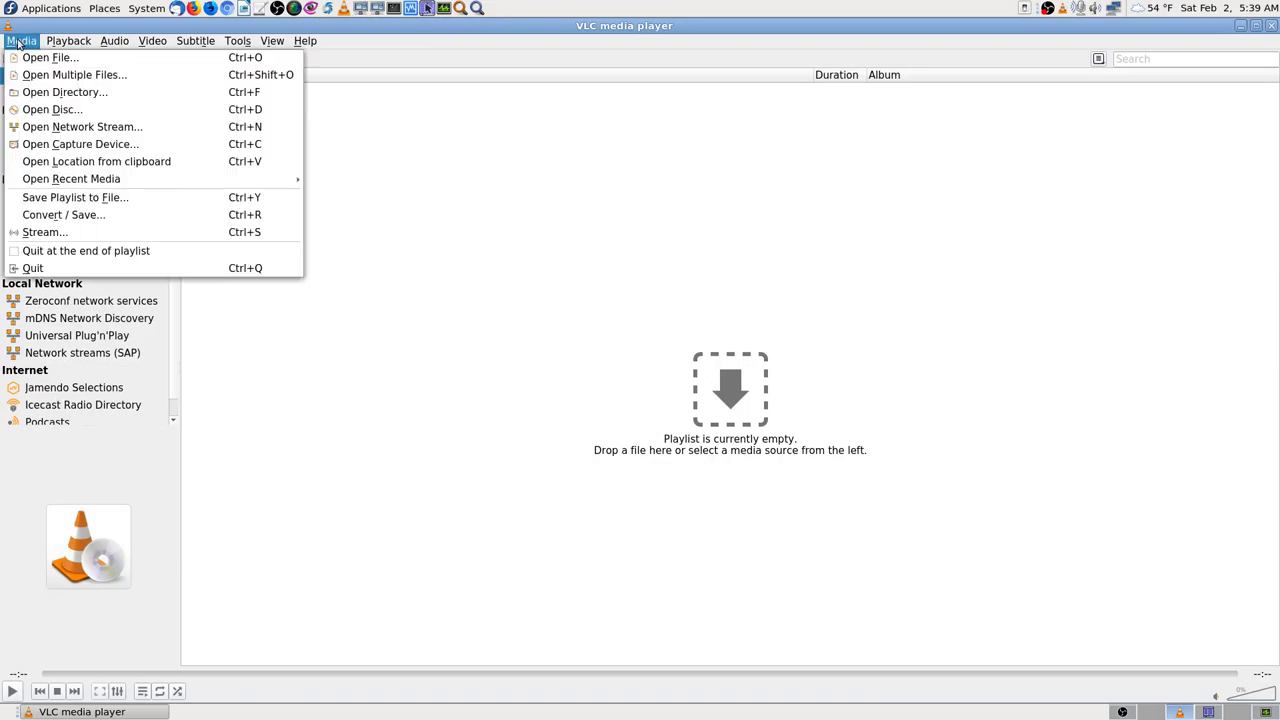
left_click(91, 219)
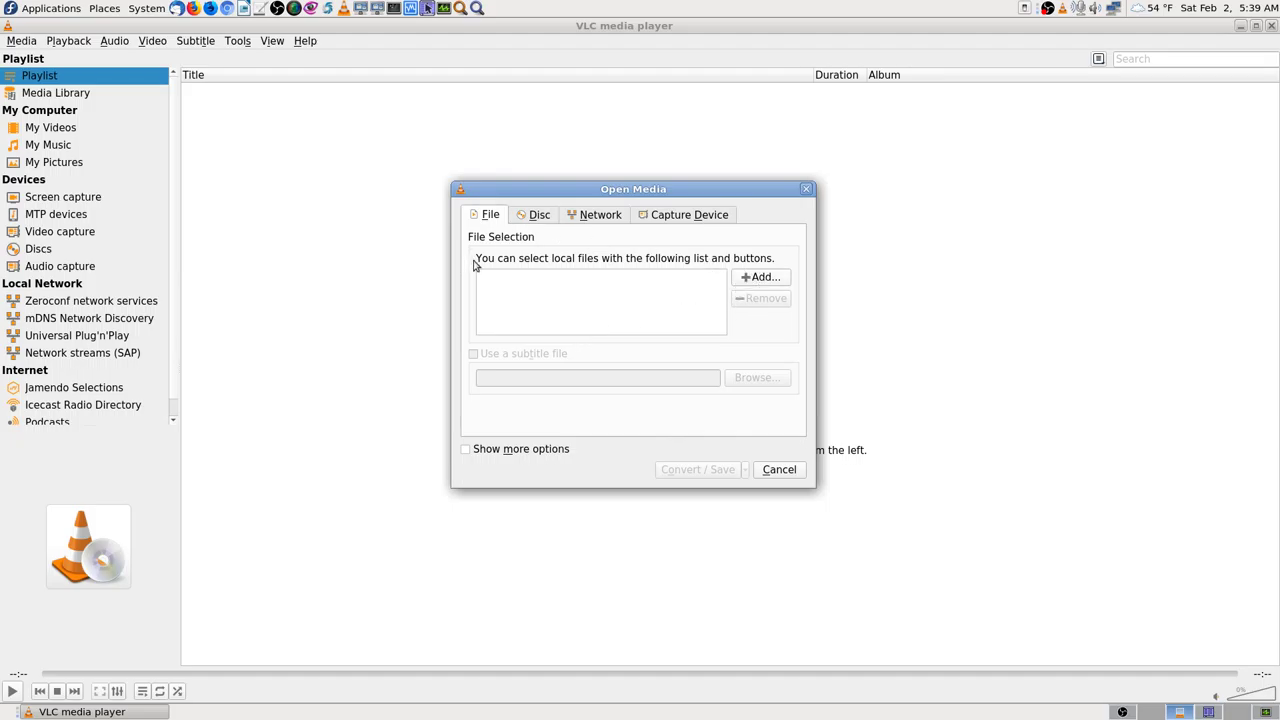
left_click(766, 280)
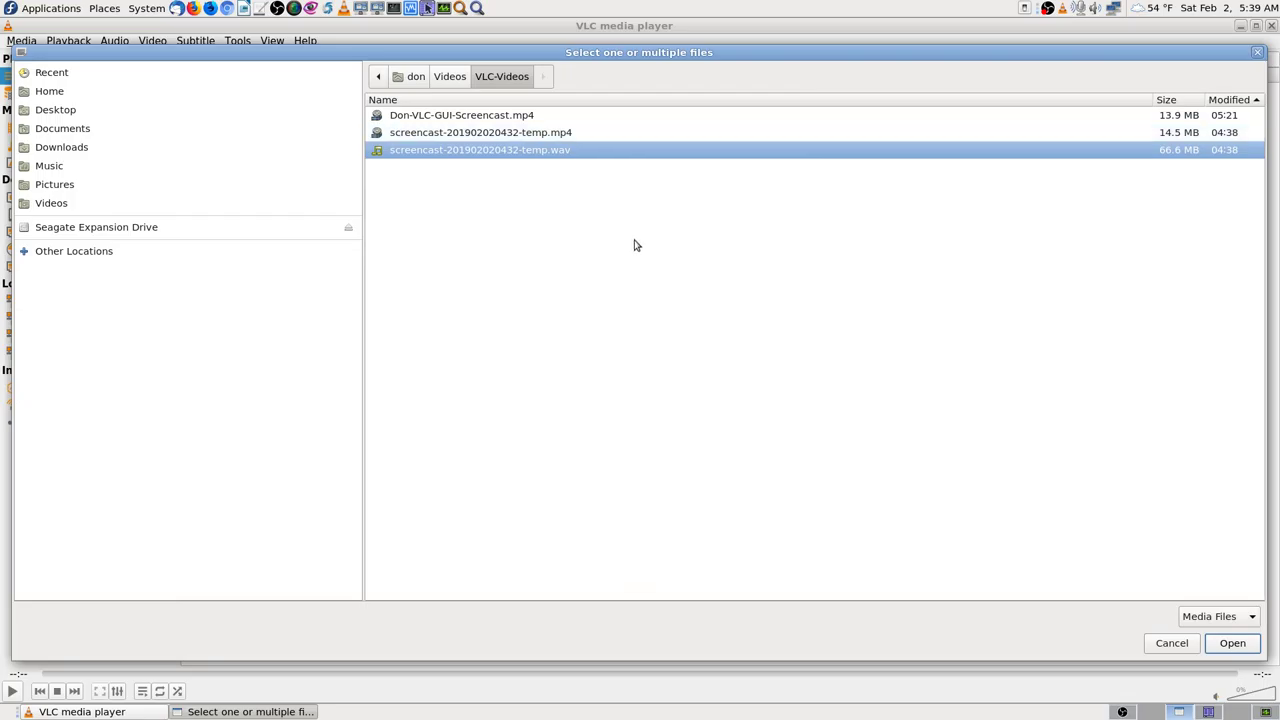
left_click(537, 122)
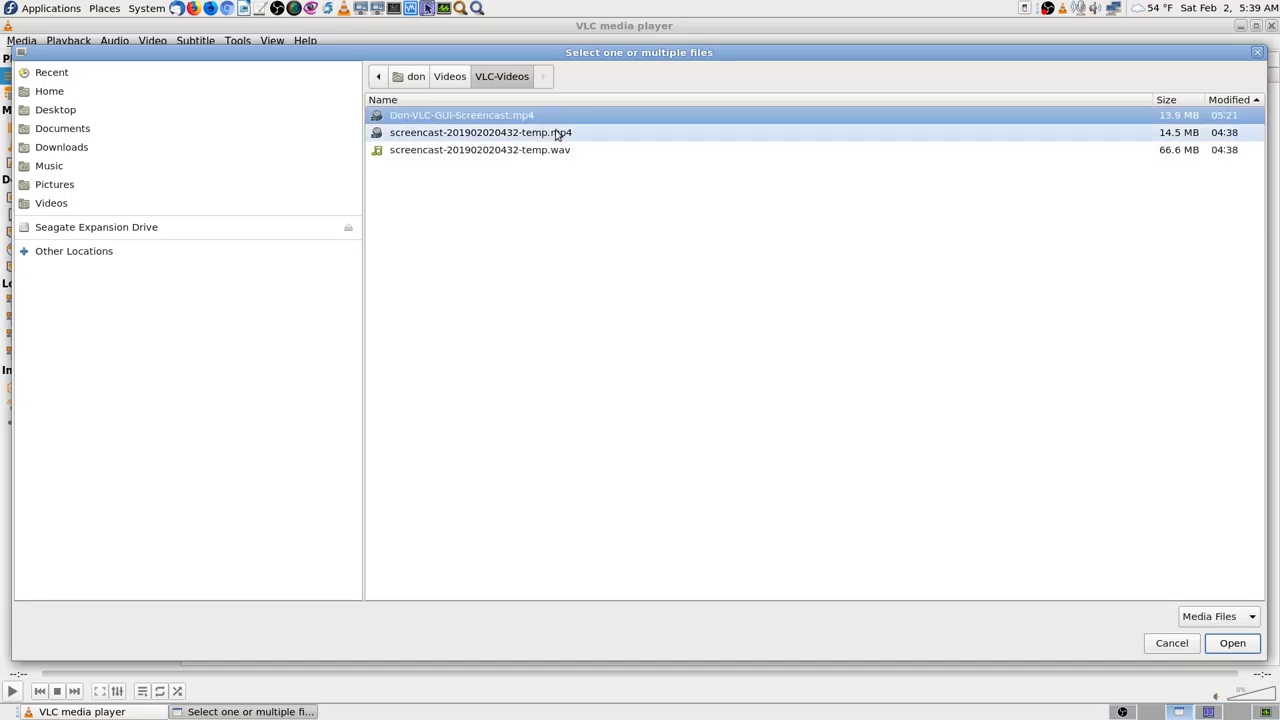
left_click(560, 134)
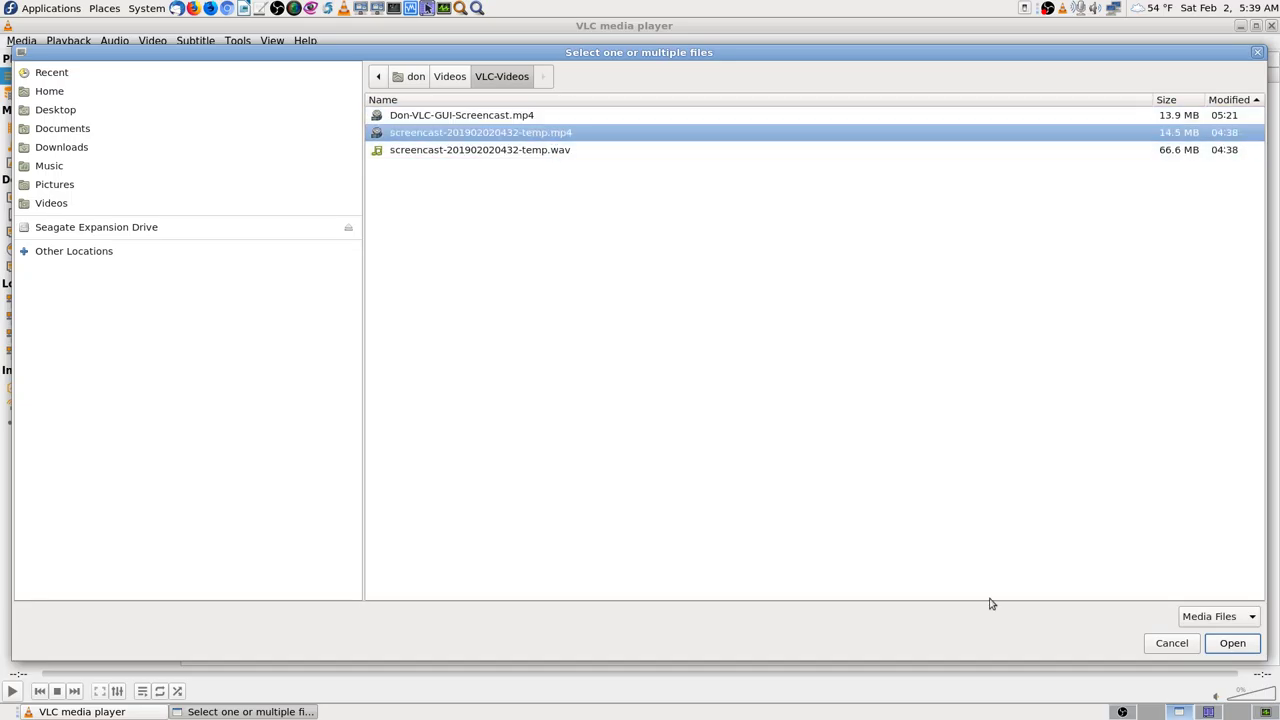
left_click(1232, 645)
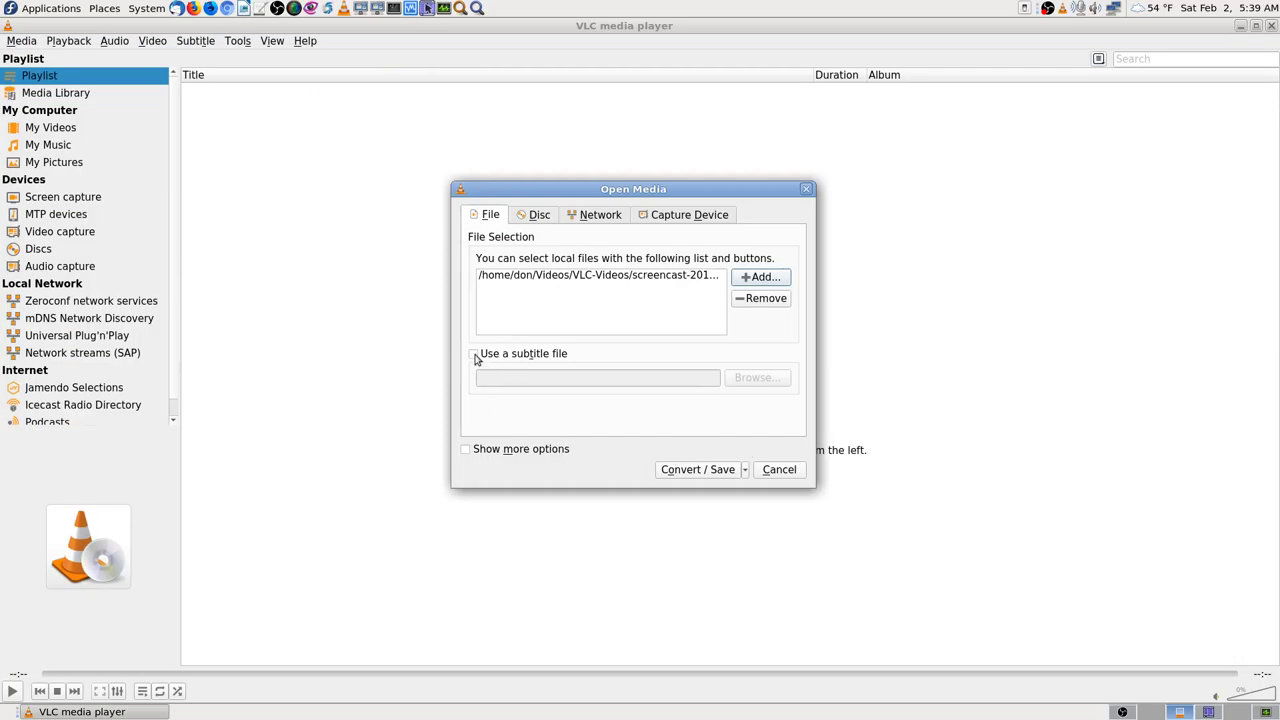
left_click(466, 450)
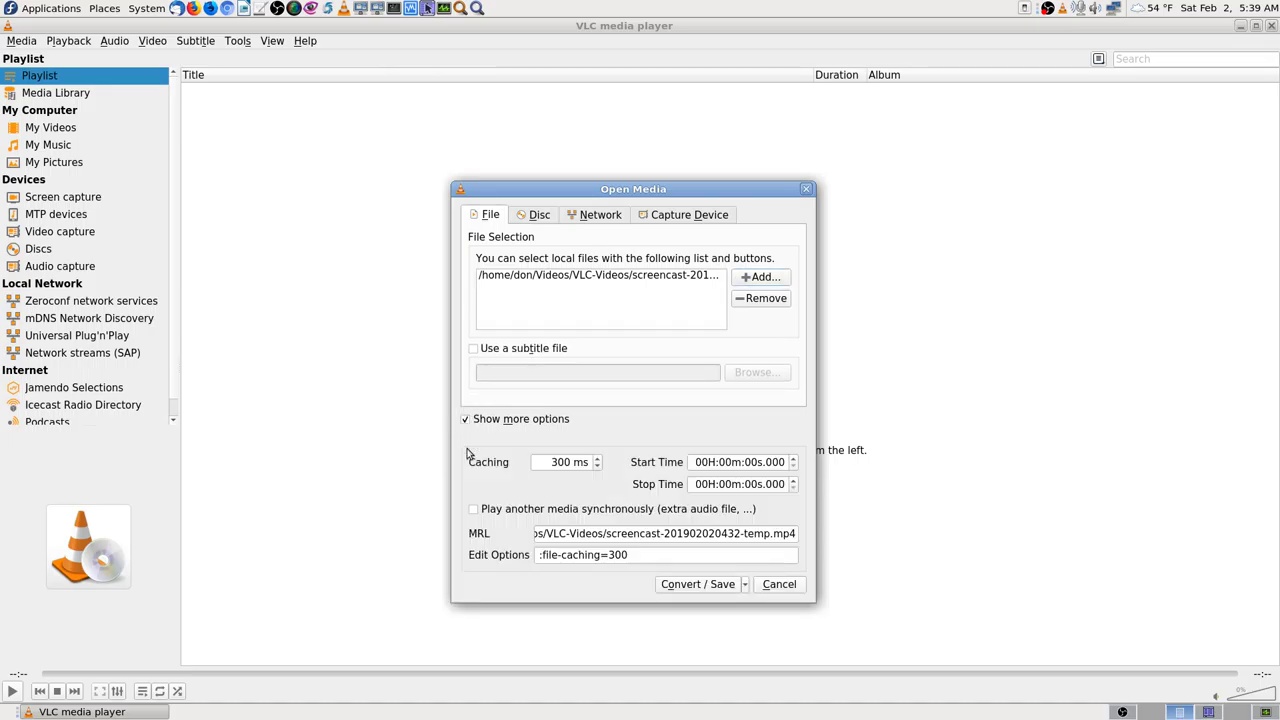
left_click(473, 510)
left_click(776, 511)
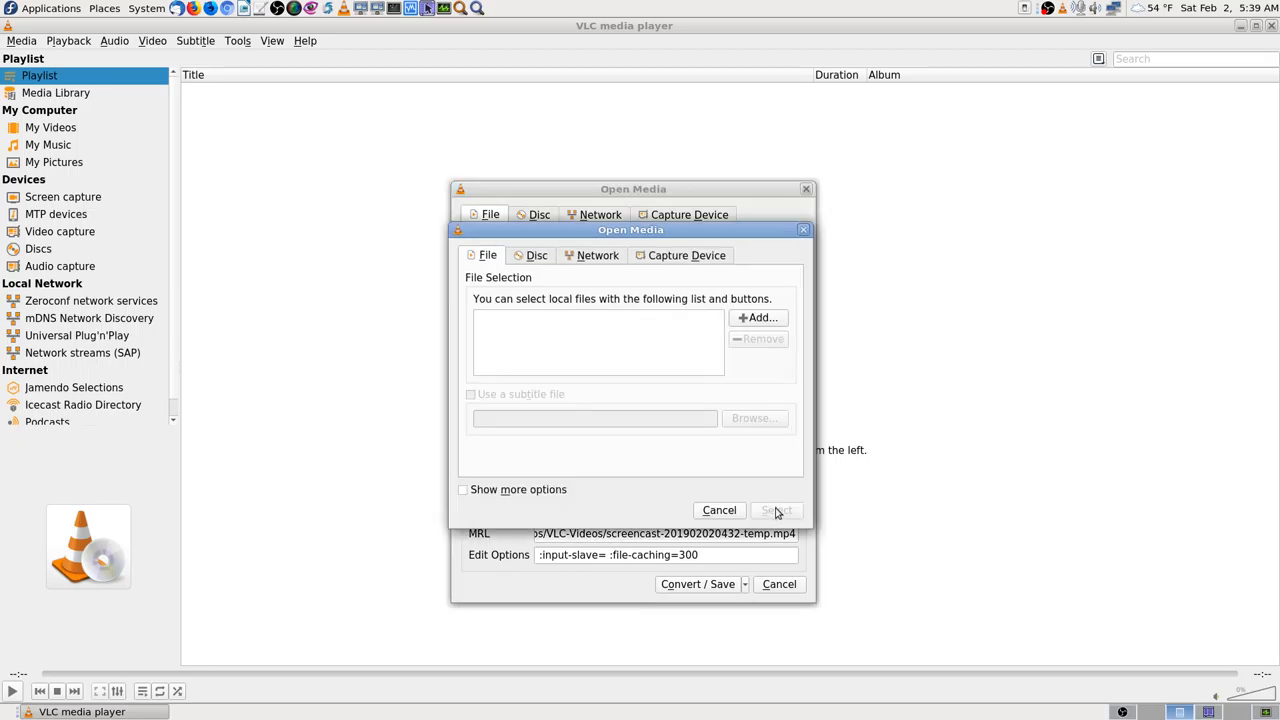
left_click(760, 318)
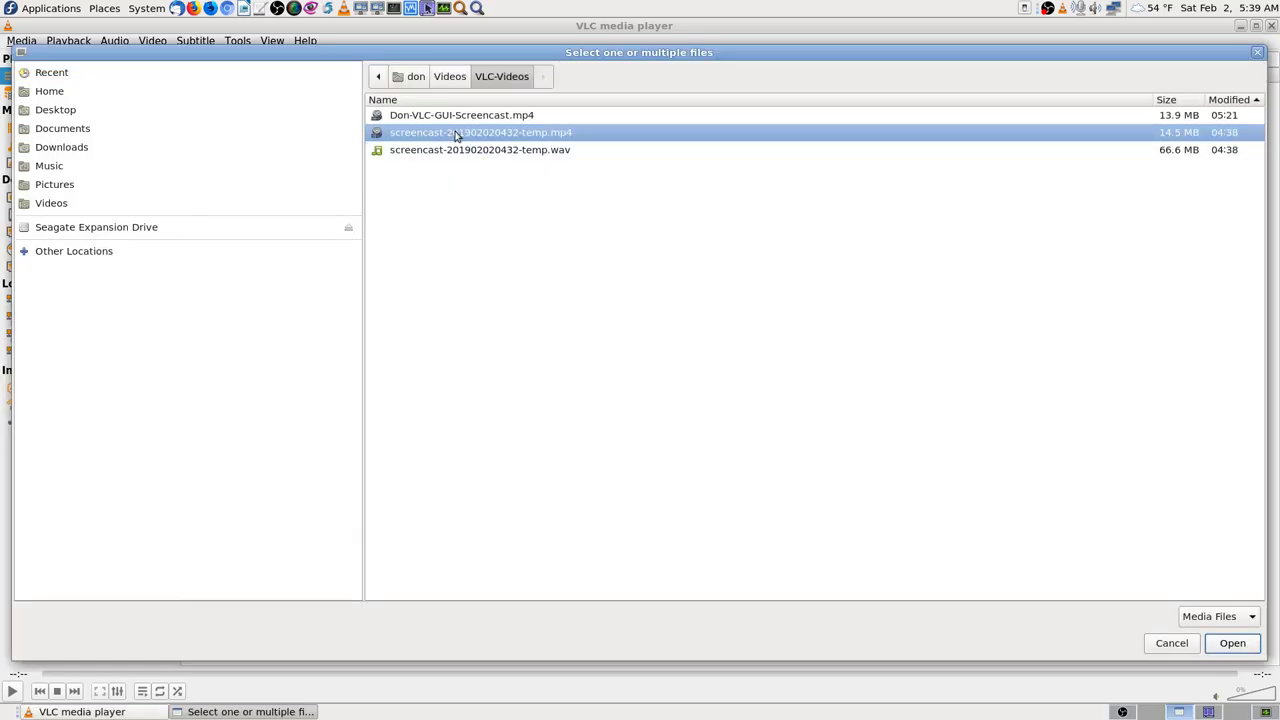
key("Down")
left_click(1232, 643)
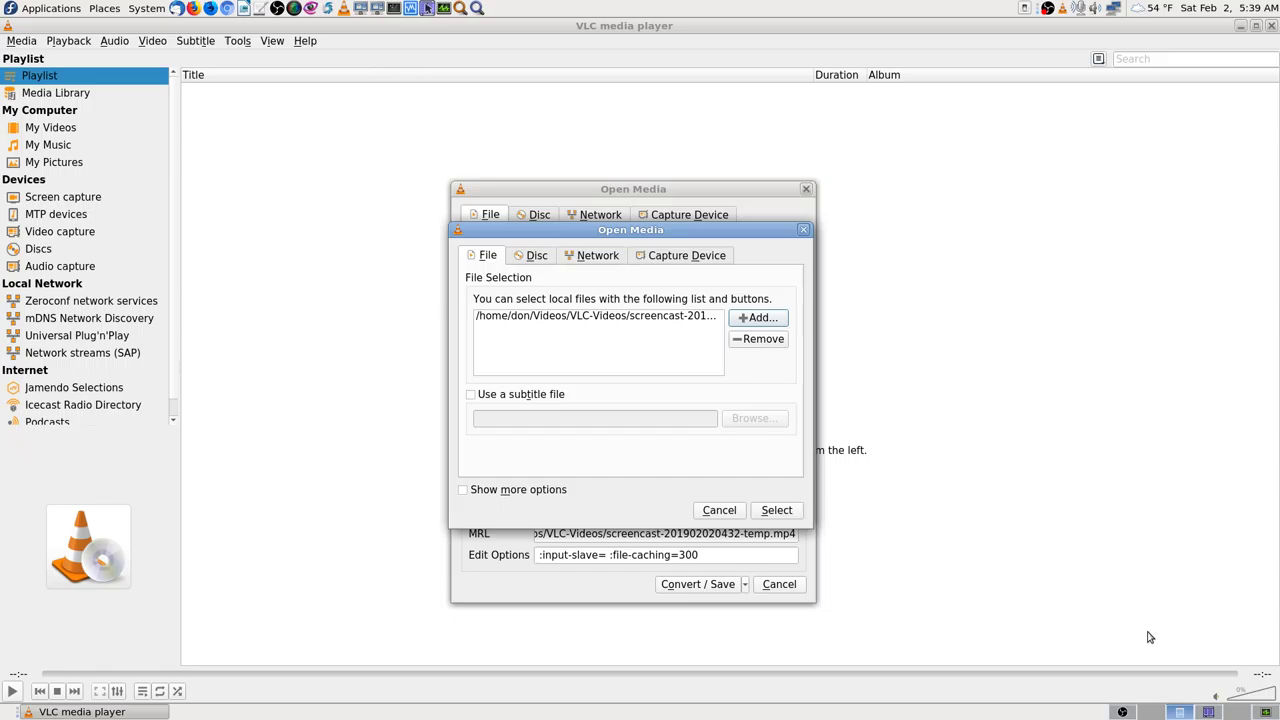
left_click(772, 510)
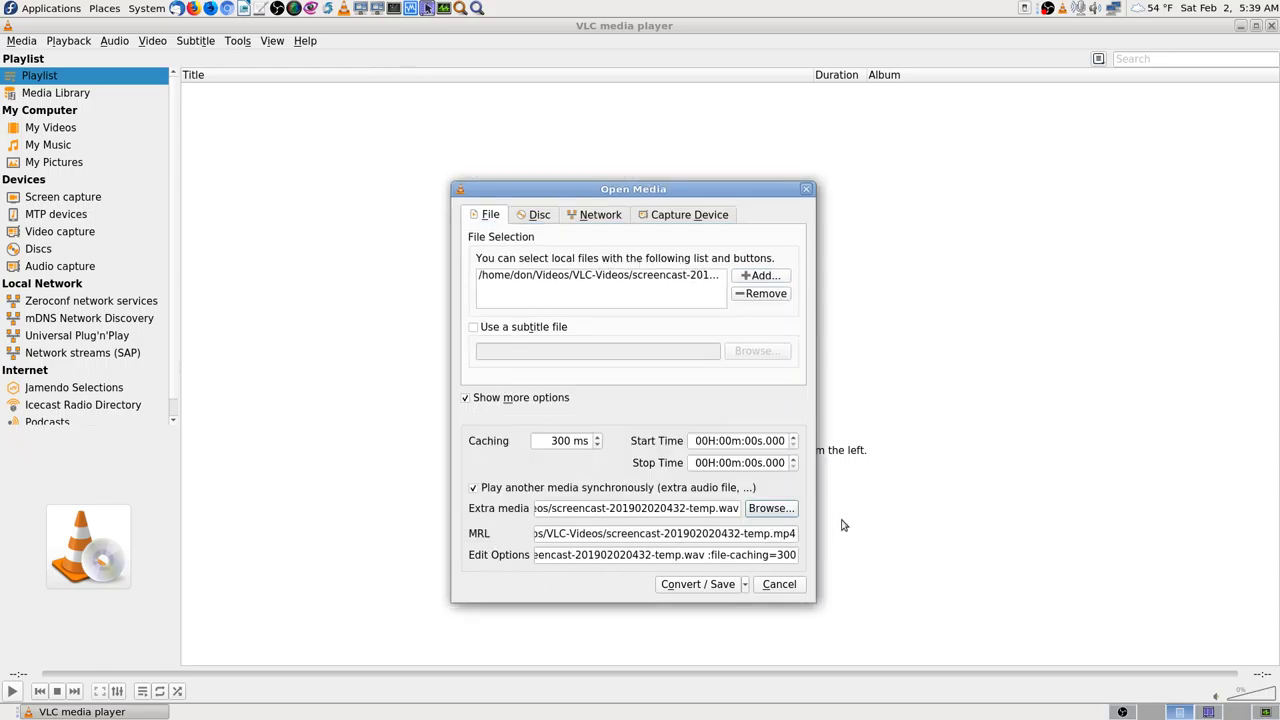
- Proceed to the conversion settings for the selected video and its extra audio
left_click(745, 585)
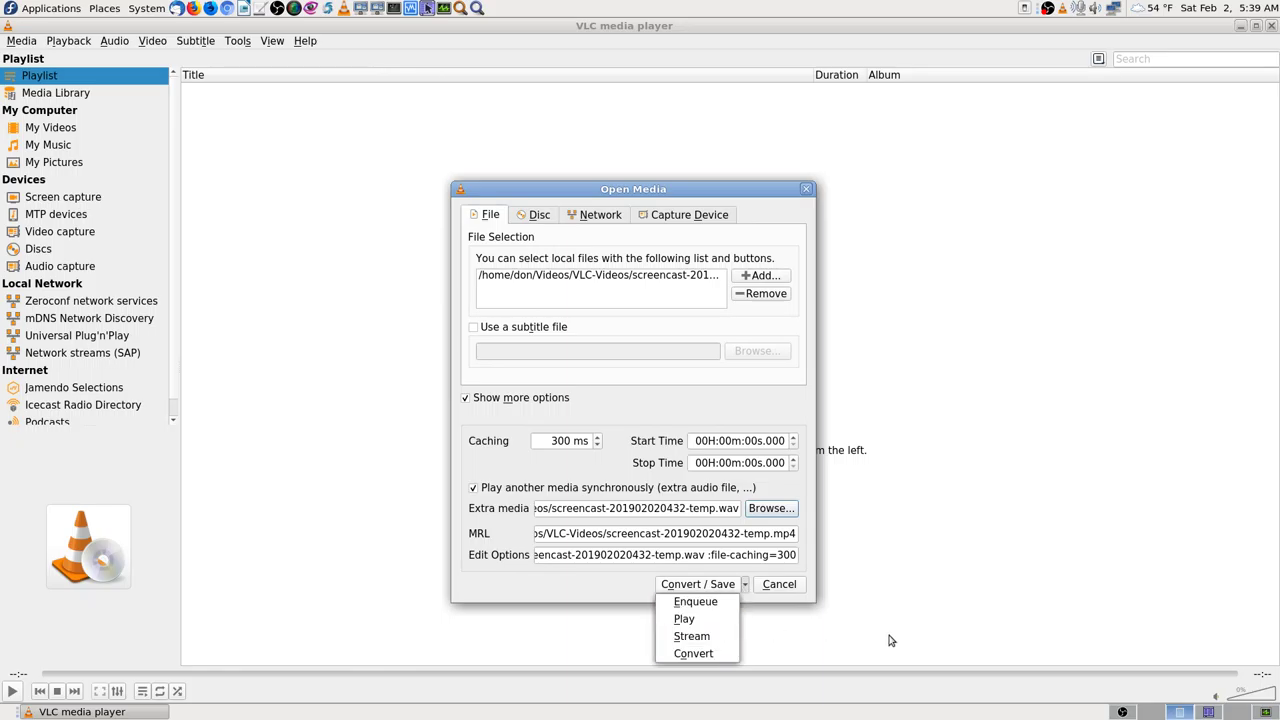
left_click(955, 637)
left_click(692, 585)
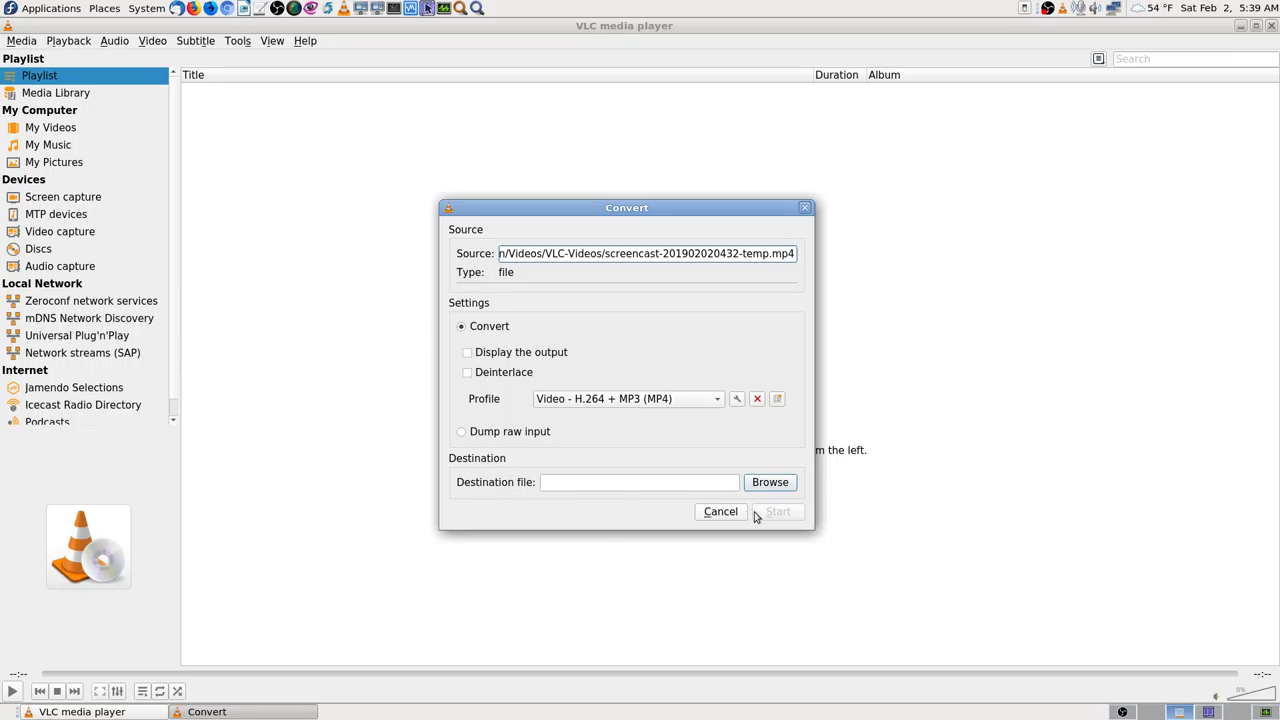
left_click(771, 482)
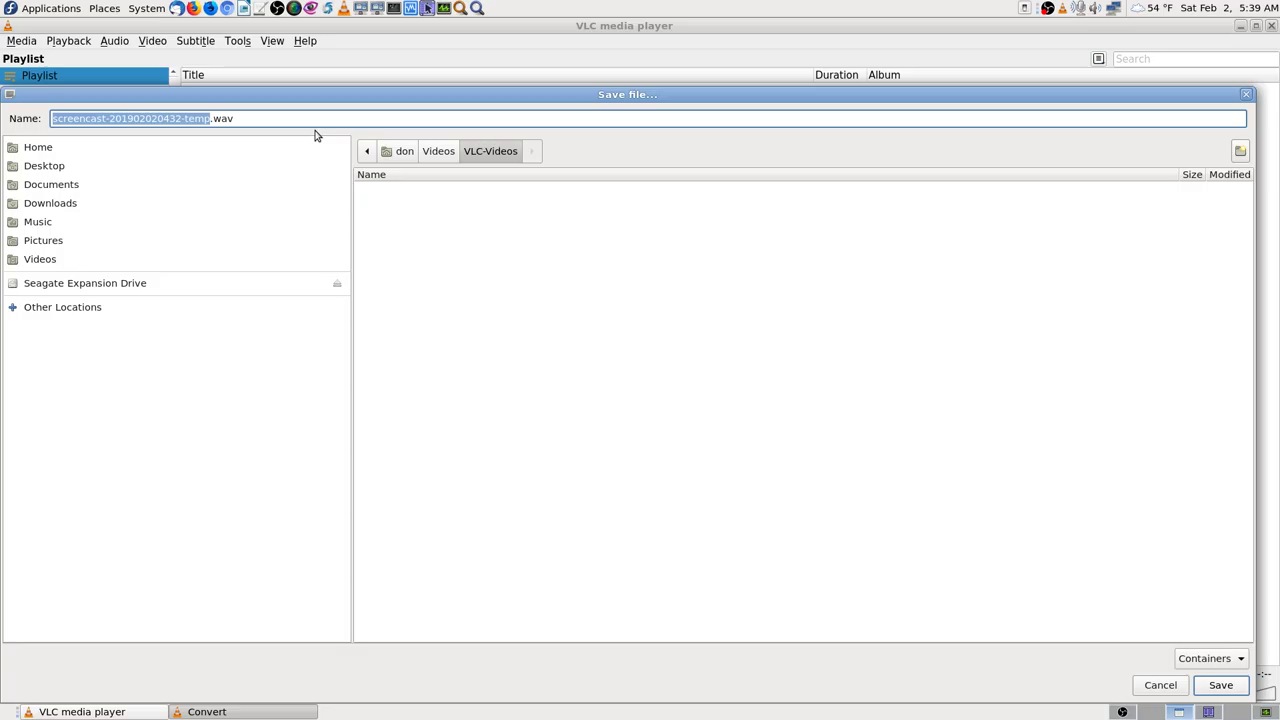
key("Right")
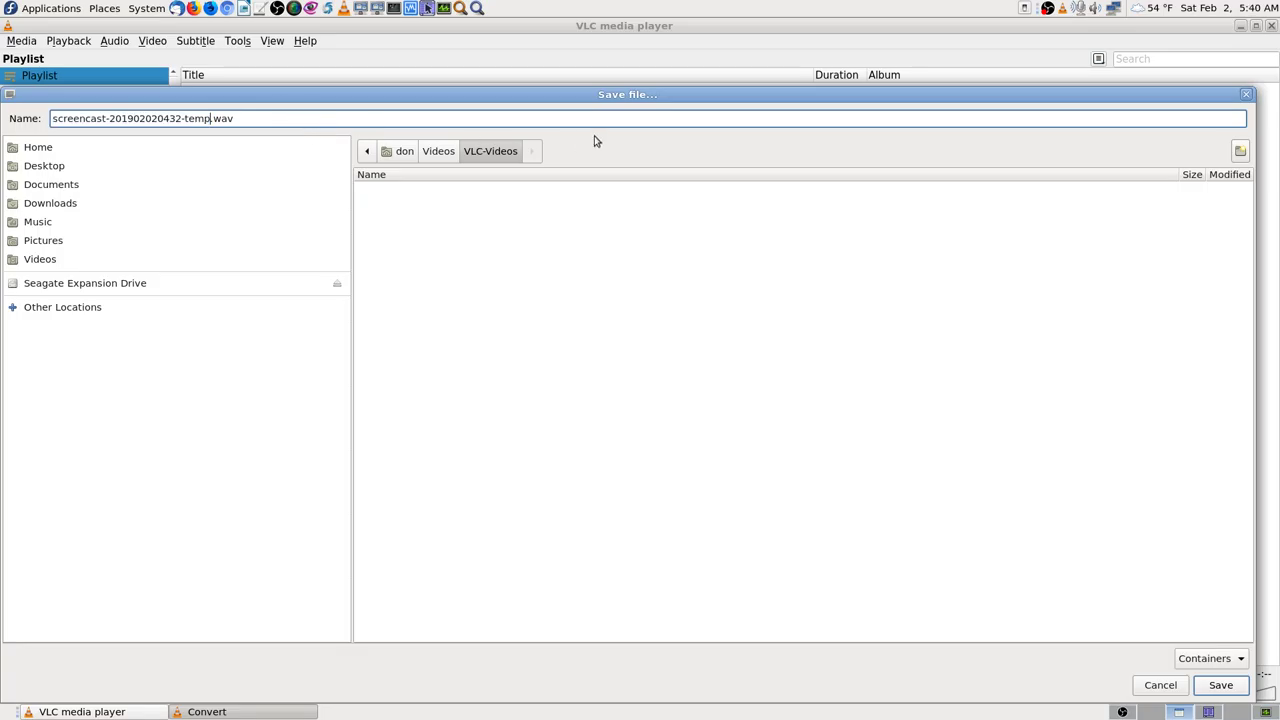
key("Delete")
key("Delete")
key("Delete")
key("Delete")
type("-conve")
type("rt-save")
type("-.m")
key("BackSpace")
key("BackSpace")
type("m")
key("Return")
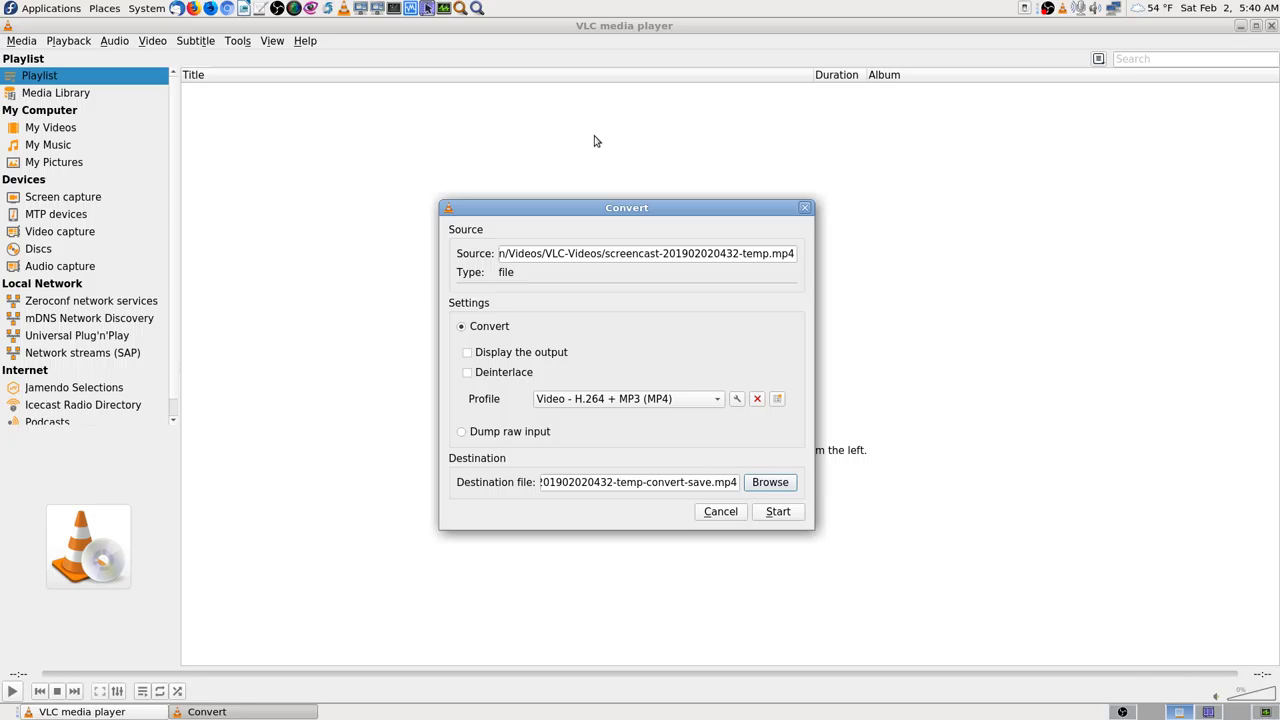
- Start the conversion with the Video - H.264 + MP3 (MP4) profile and close the error dialog
left_click(779, 513)
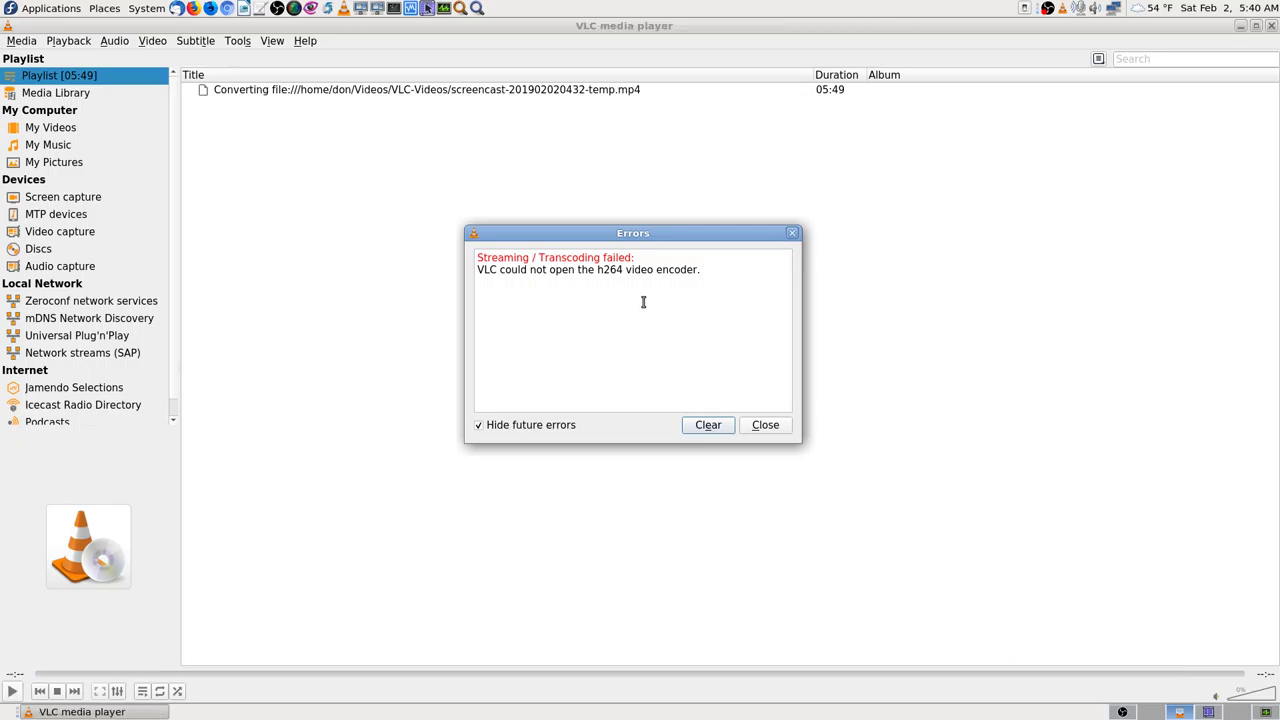
left_click(768, 426)
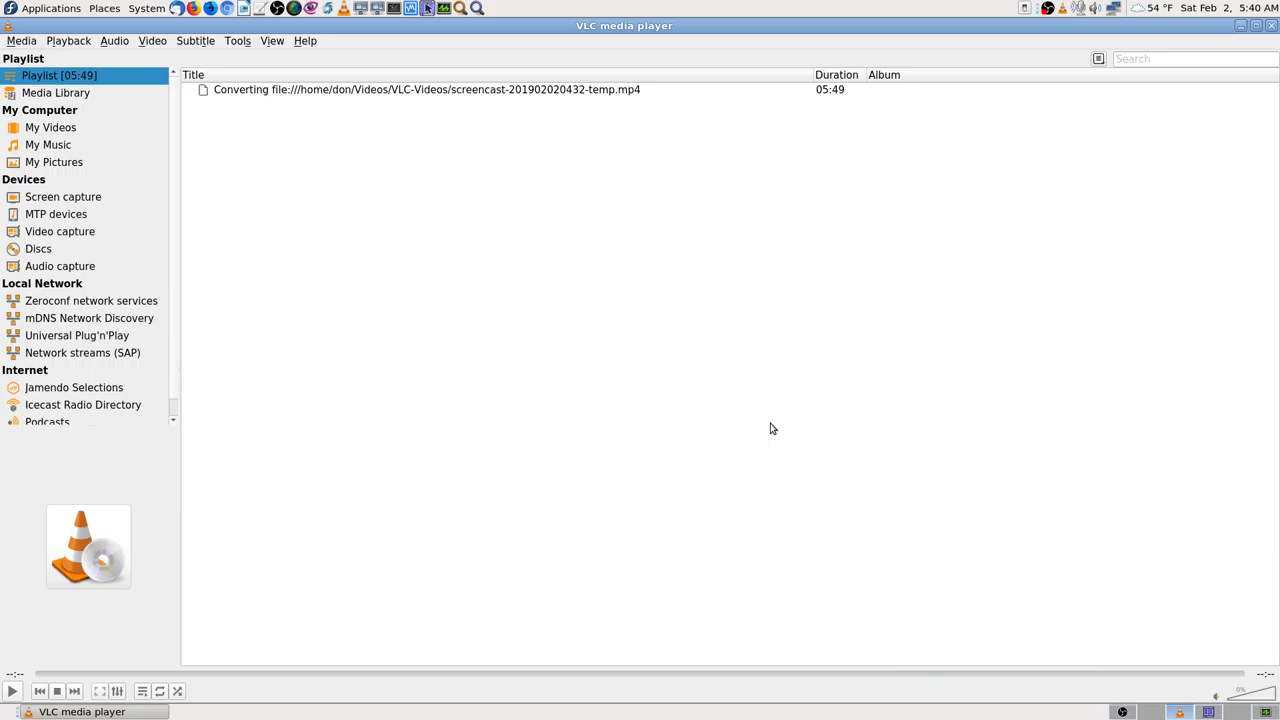
left_click(1208, 708)
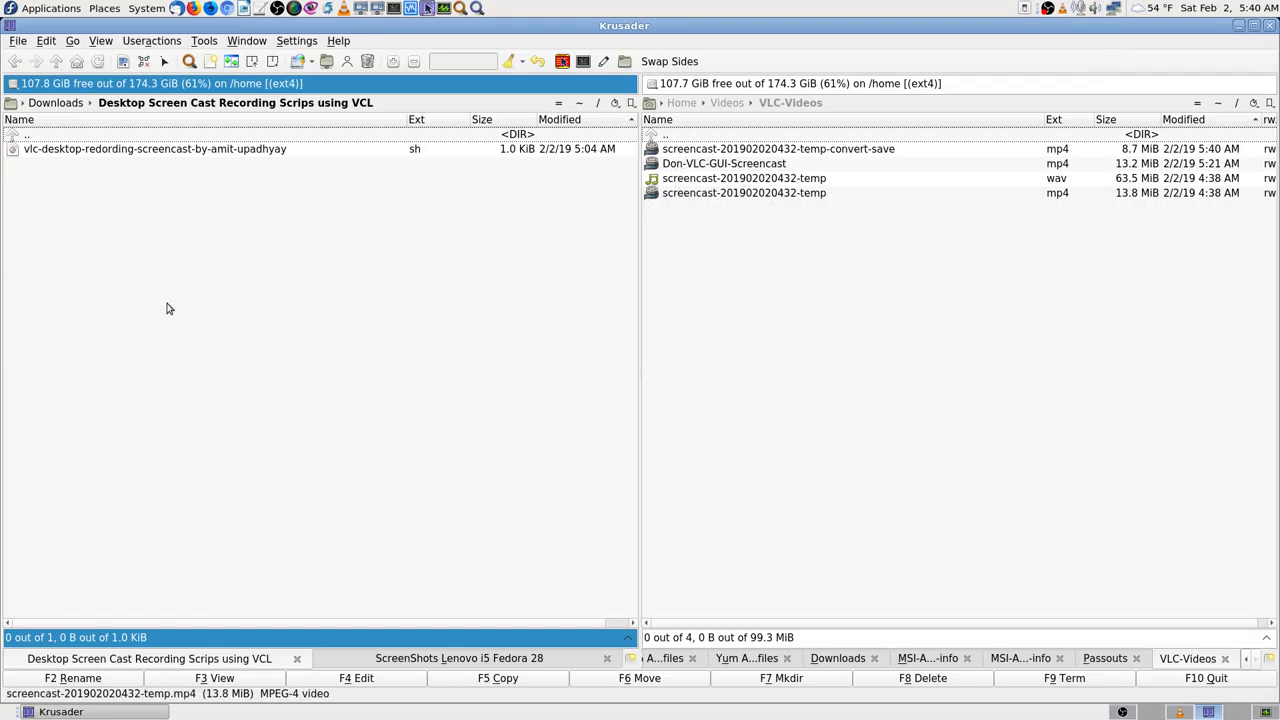
left_click(93, 150)
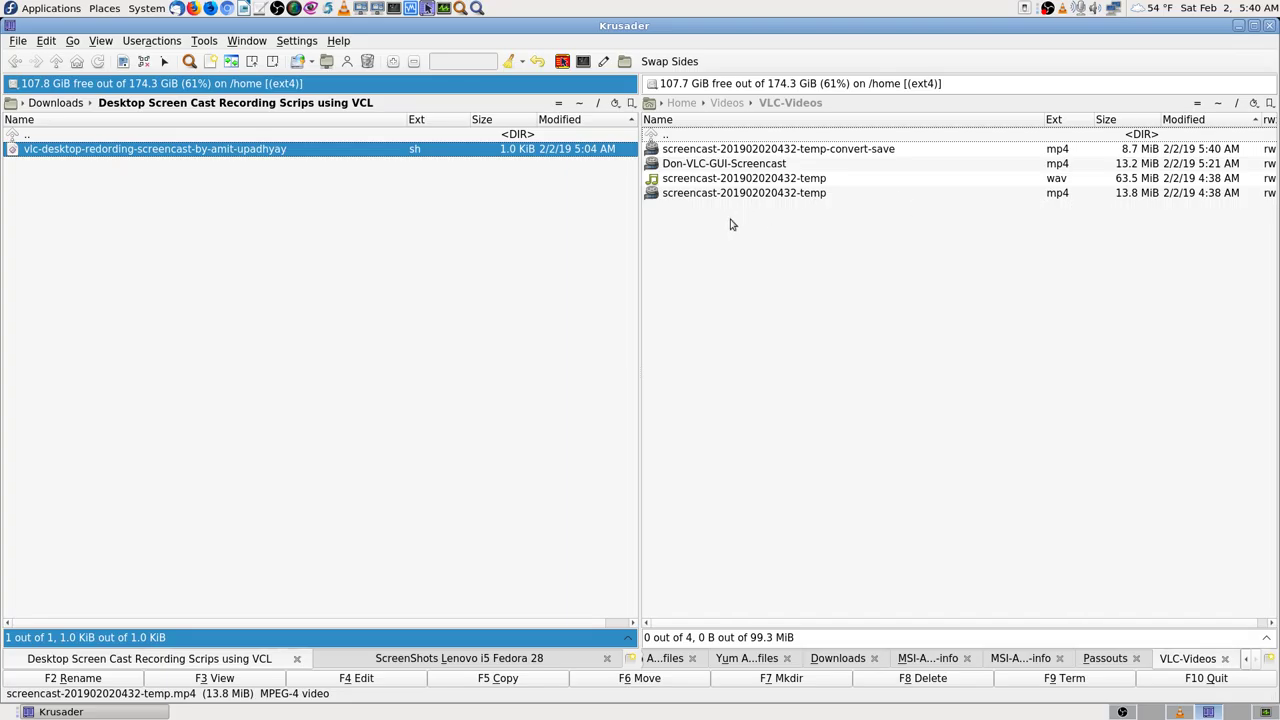
left_click(655, 196)
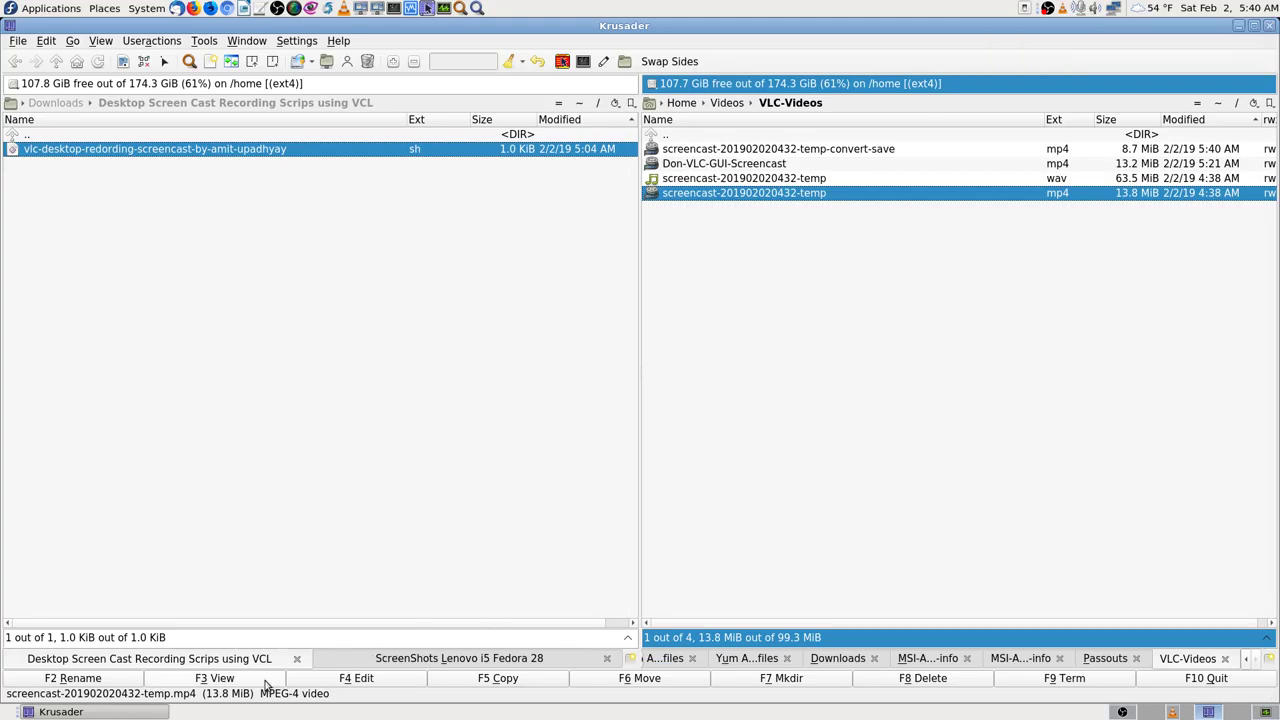
left_click(1174, 711)
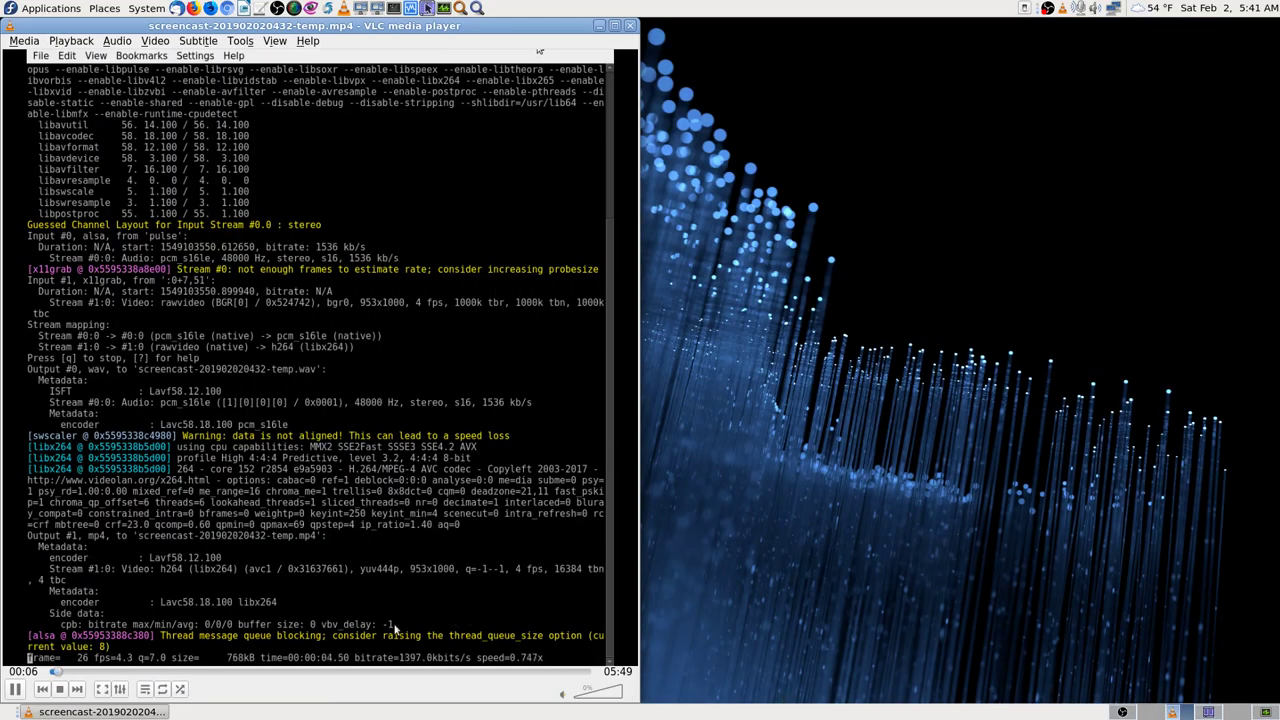
left_click(178, 675)
left_click(370, 675)
left_click(457, 675)
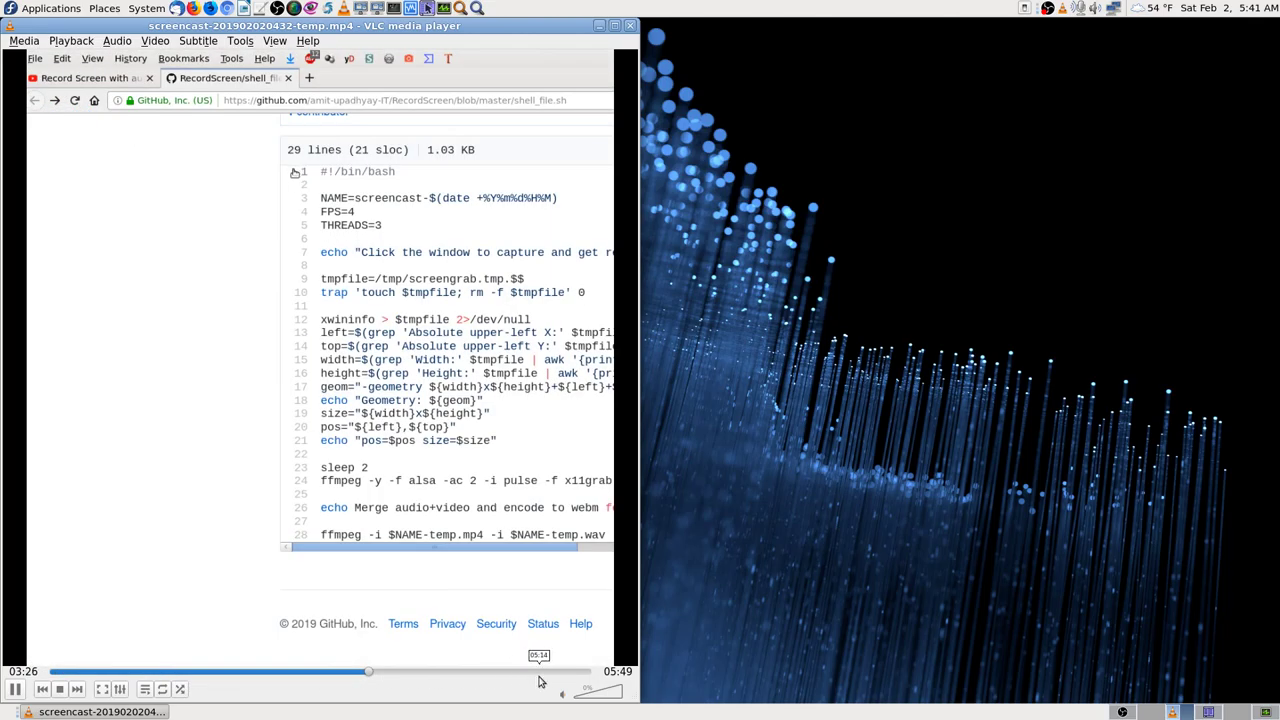
left_click(545, 675)
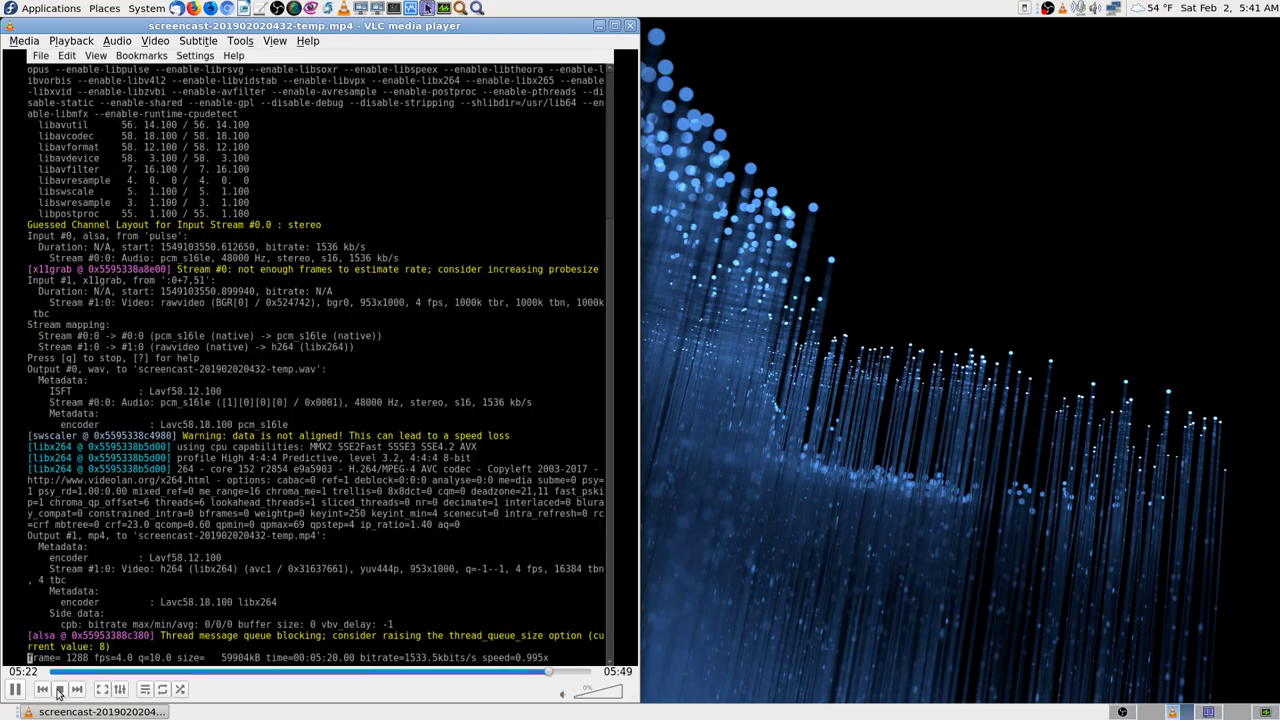
left_click(59, 689)
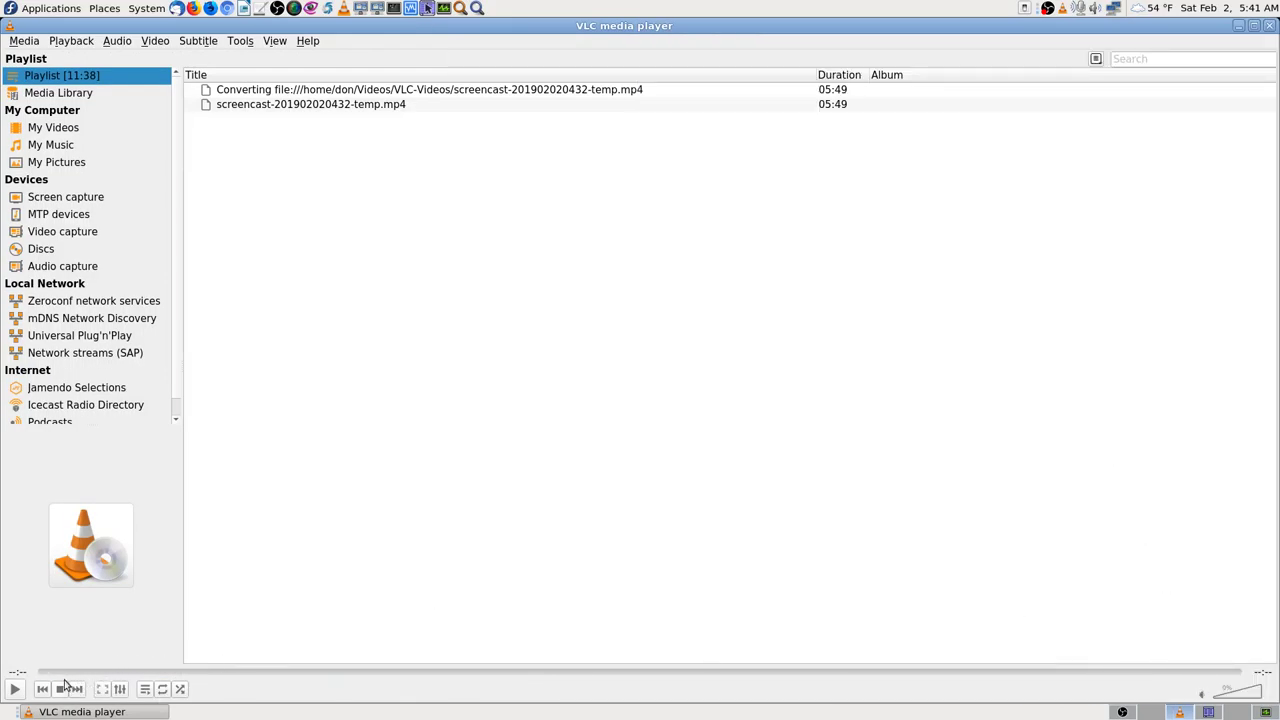
left_click(1210, 712)
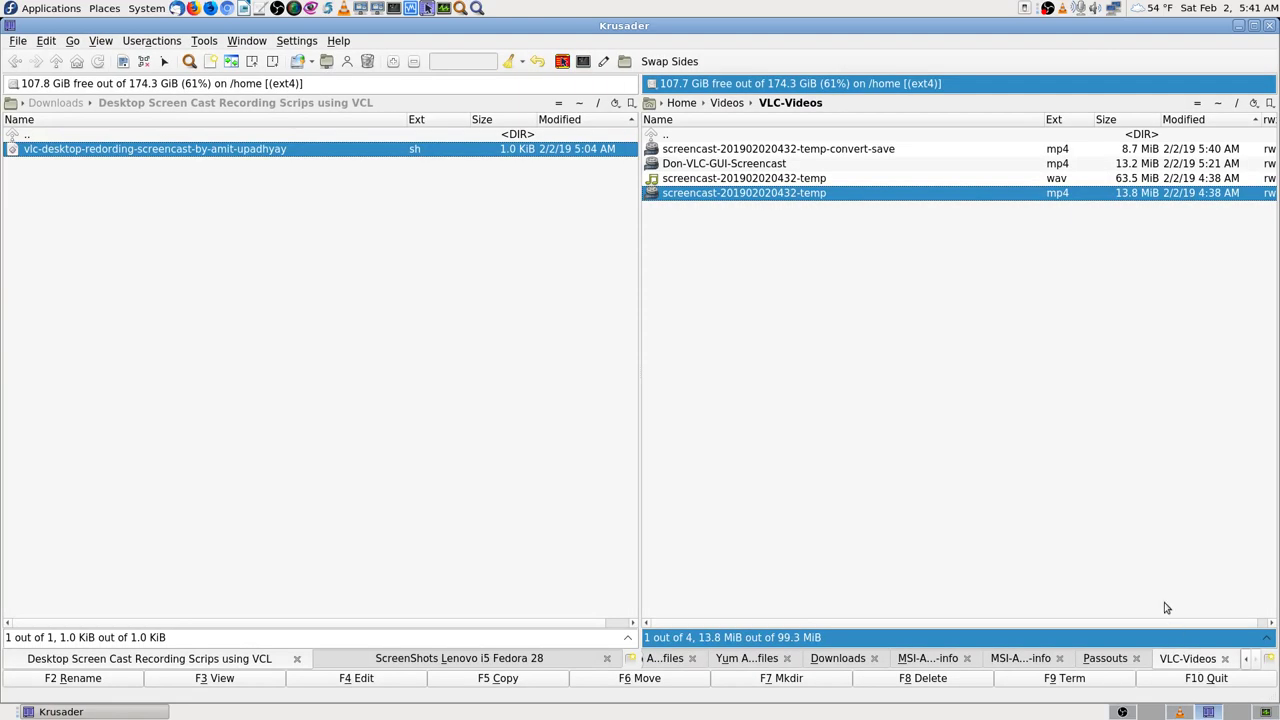
left_click(676, 149)
double_click(674, 148)
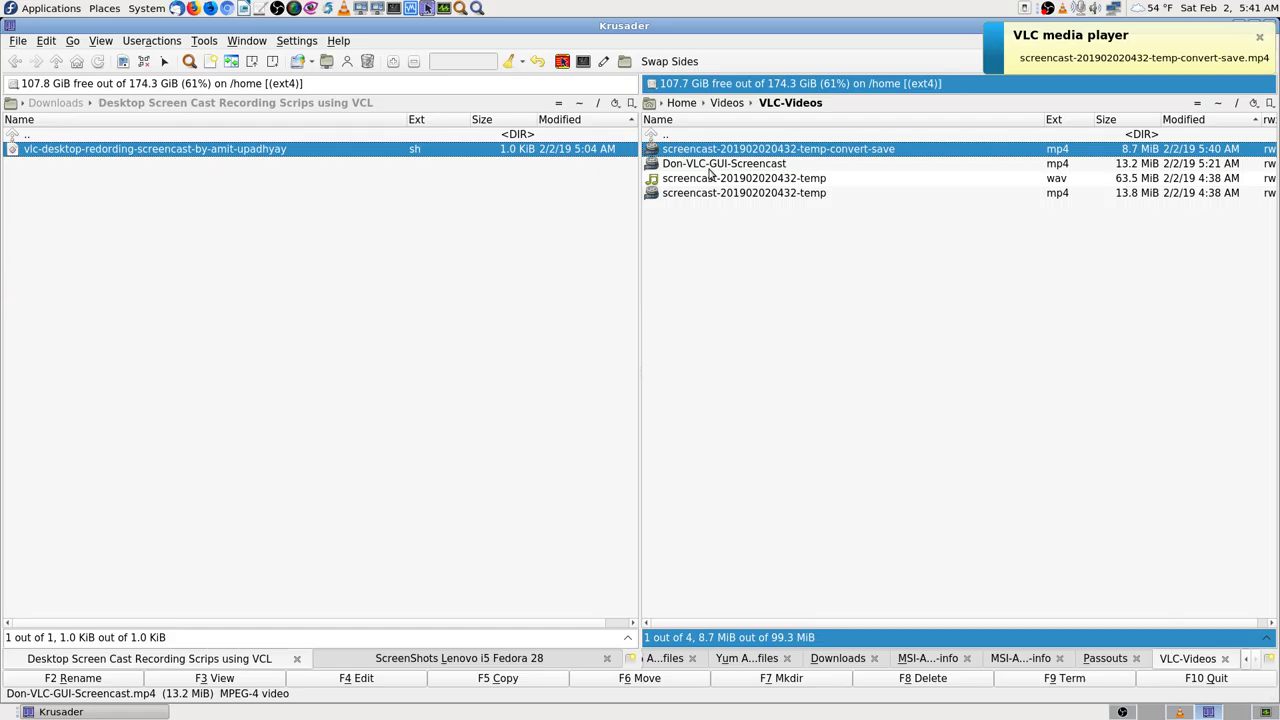
left_click(1180, 712)
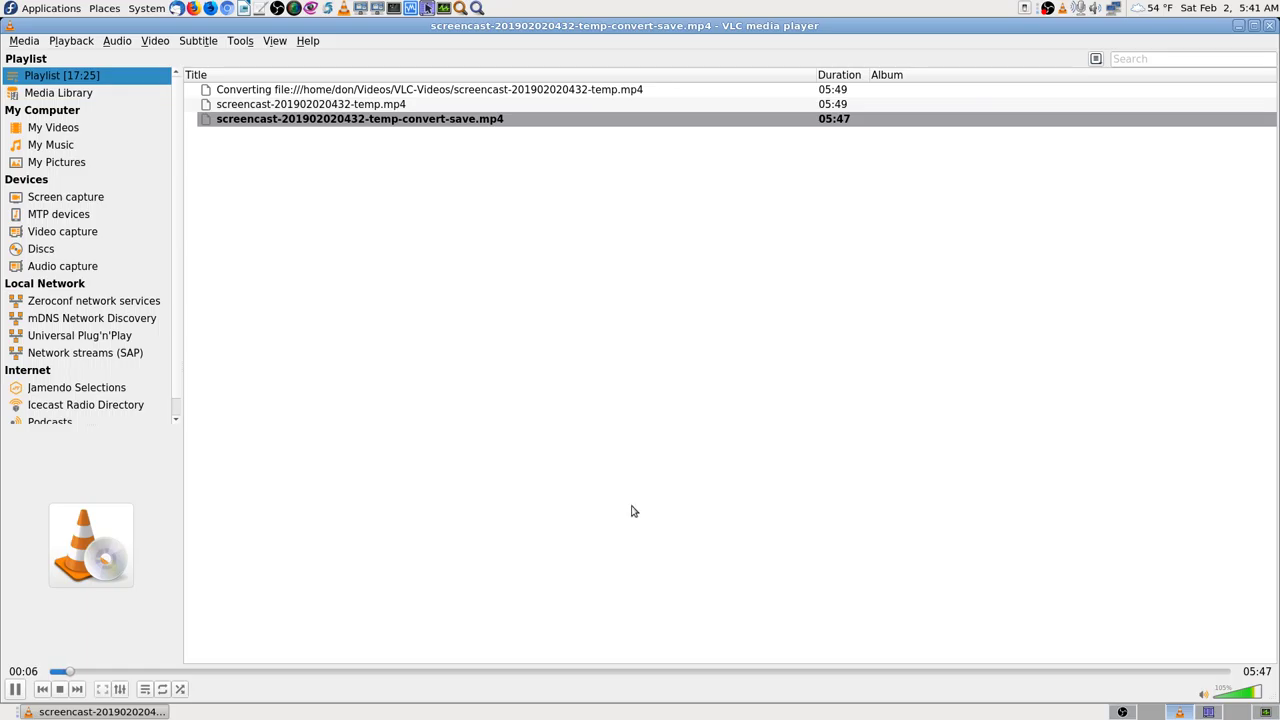
left_click(59, 689)
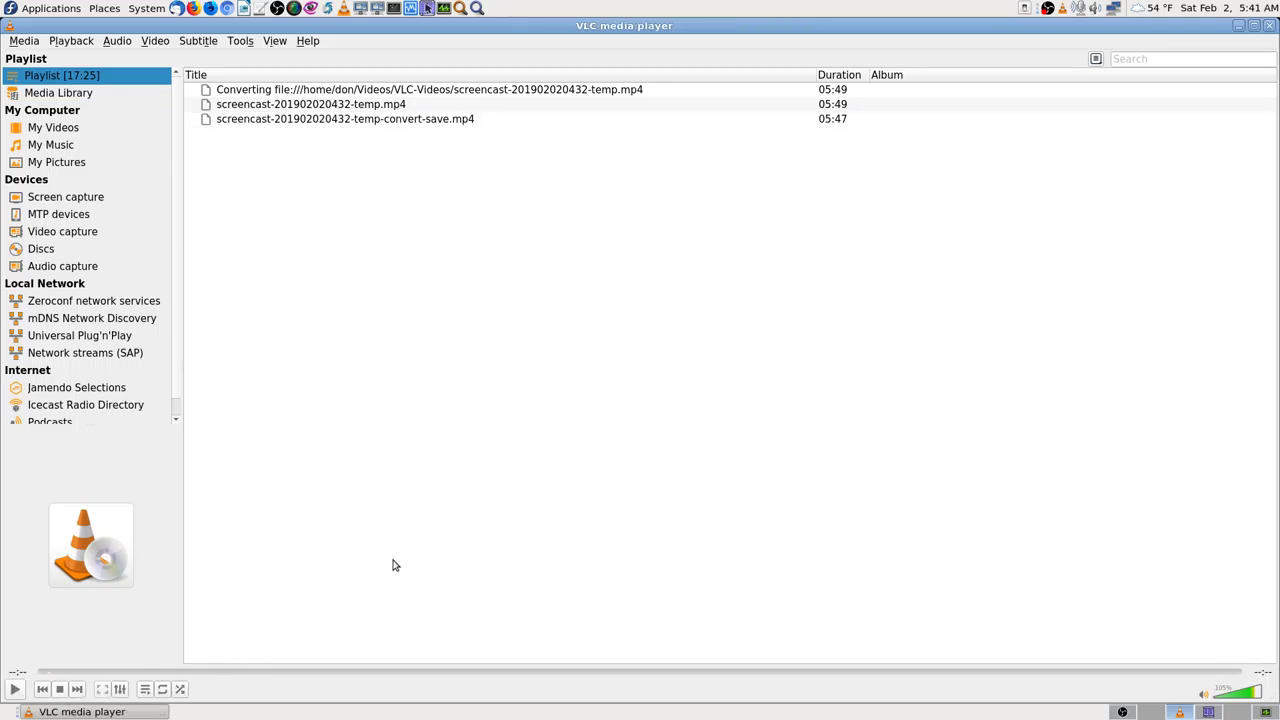
left_click(1269, 25)
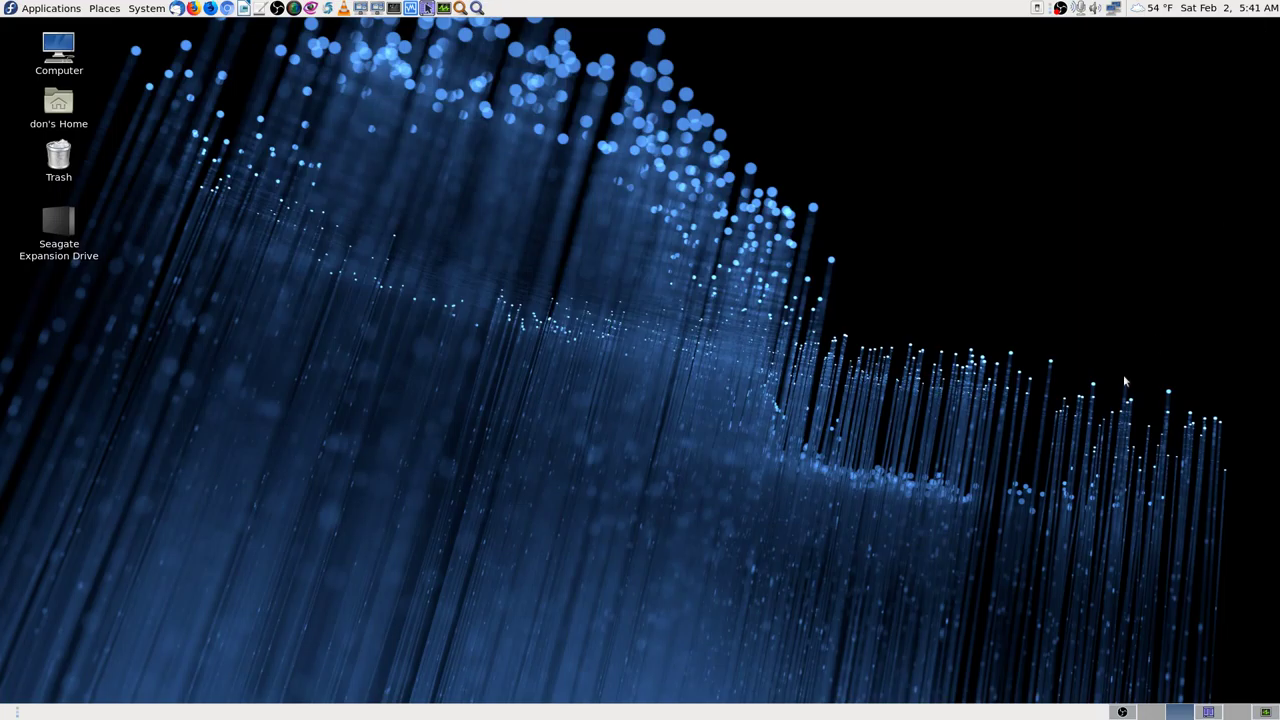
left_click(1208, 711)
left_click(562, 134)
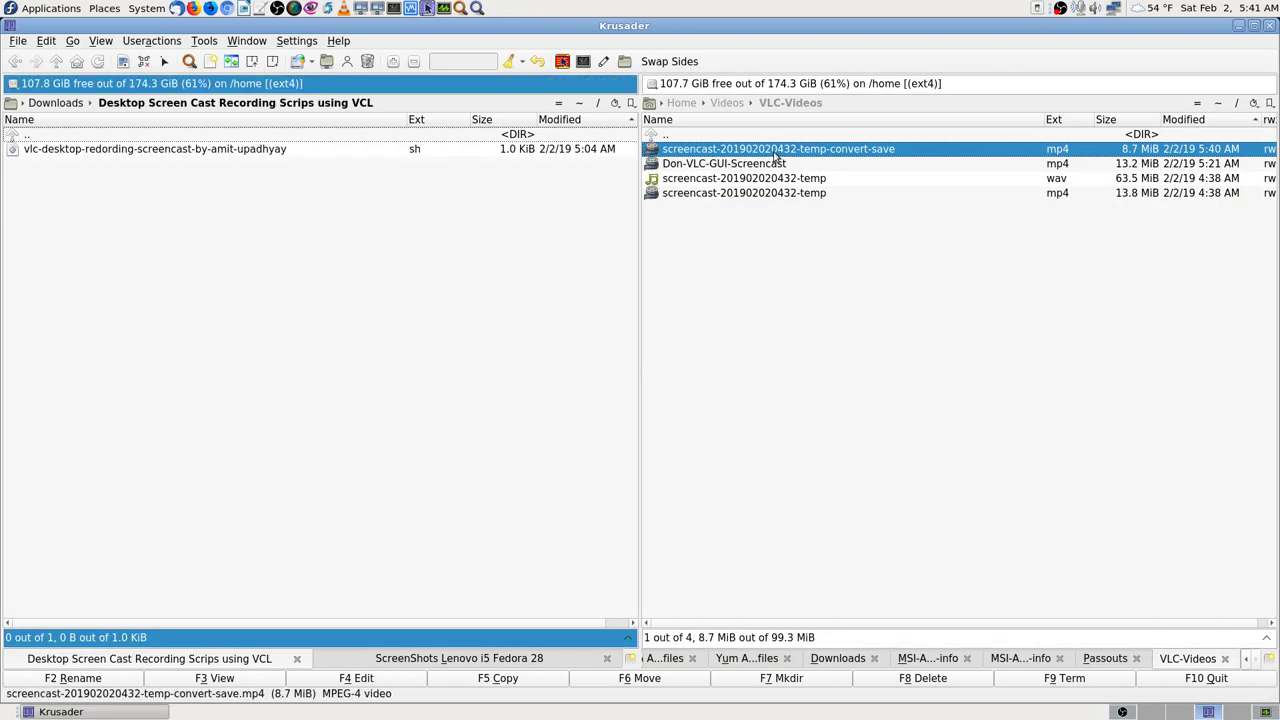
left_click(794, 152)
left_click(794, 150)
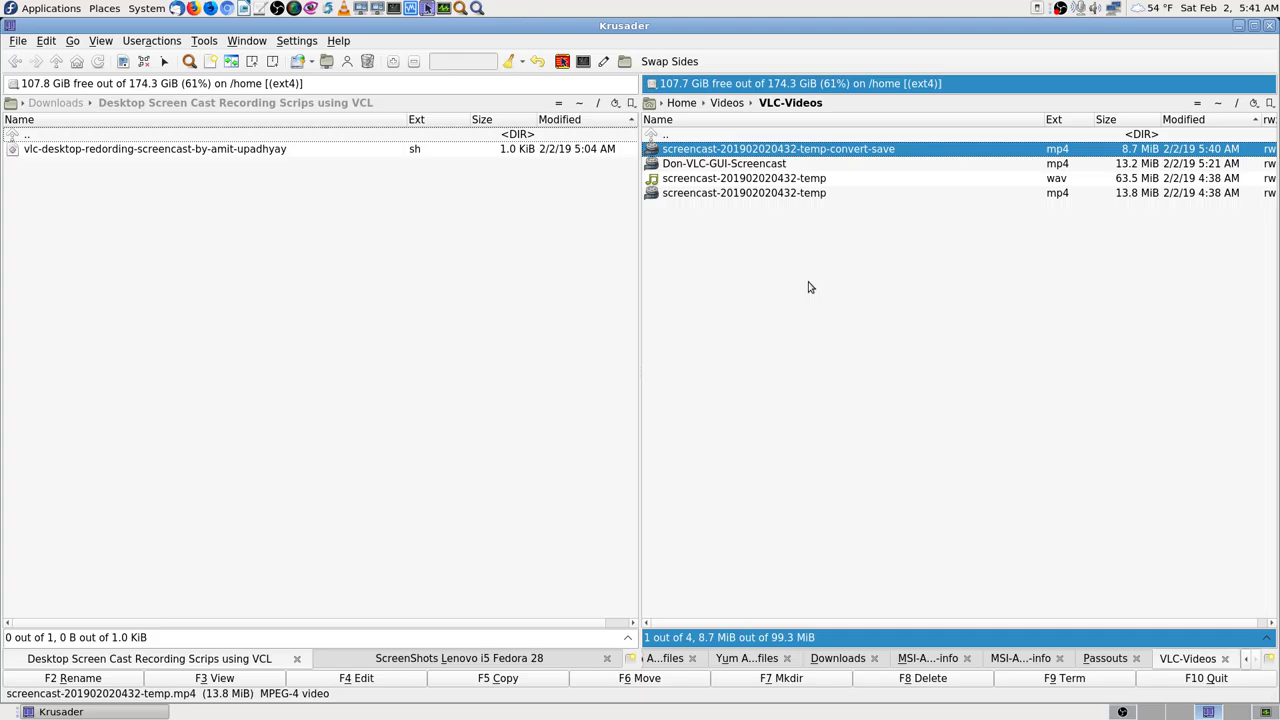
key("Delete")
key("Return")
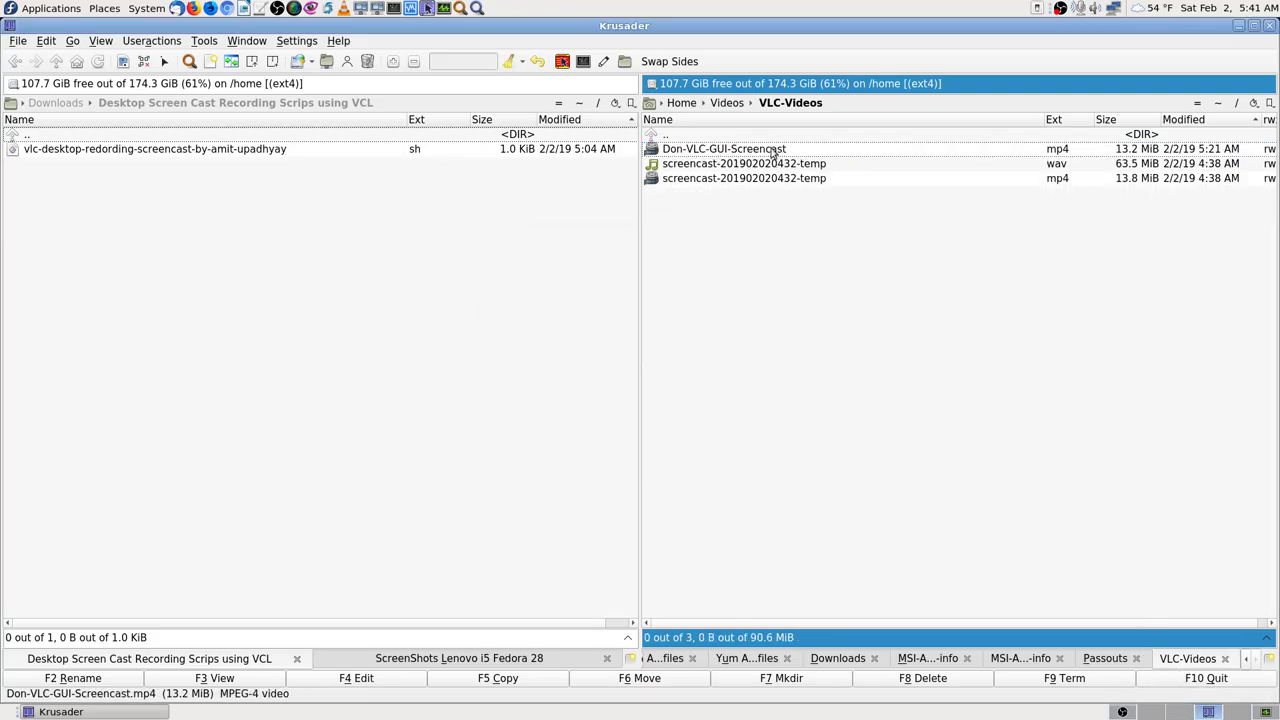
- Open Application Finder and search the installed applications for "transco"
key("Down")
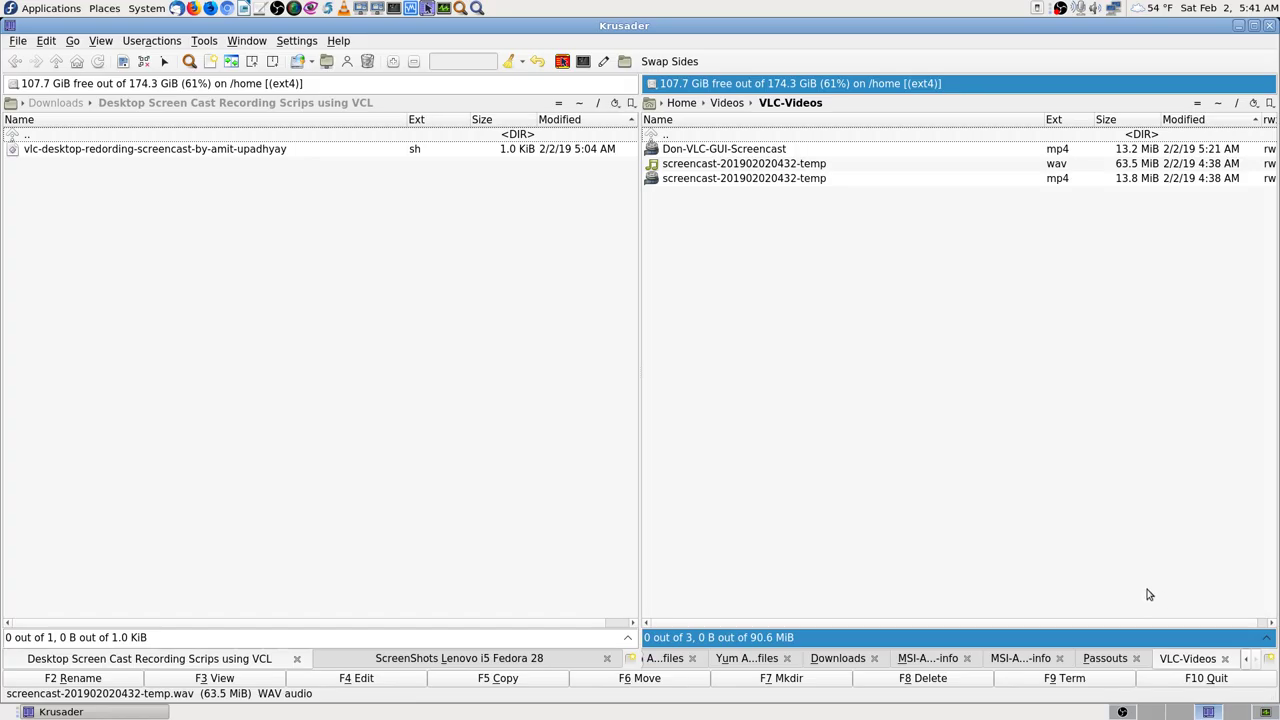
left_click(477, 9)
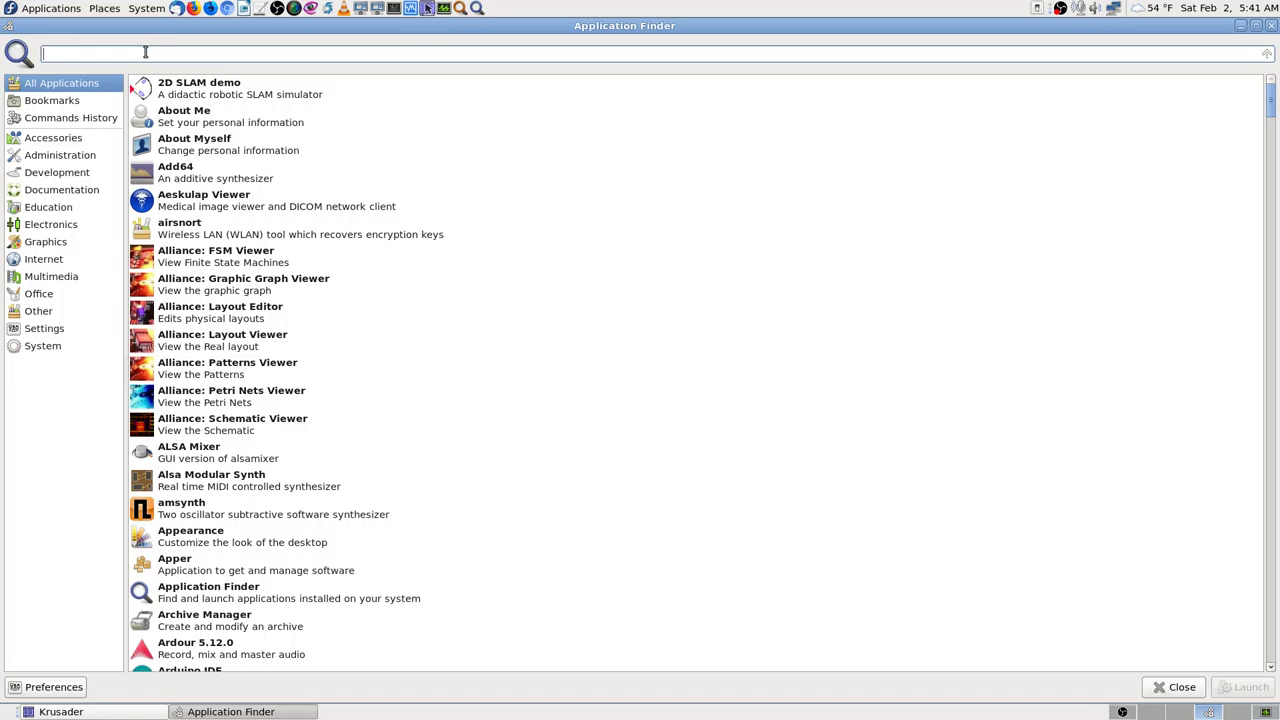
type("trans")
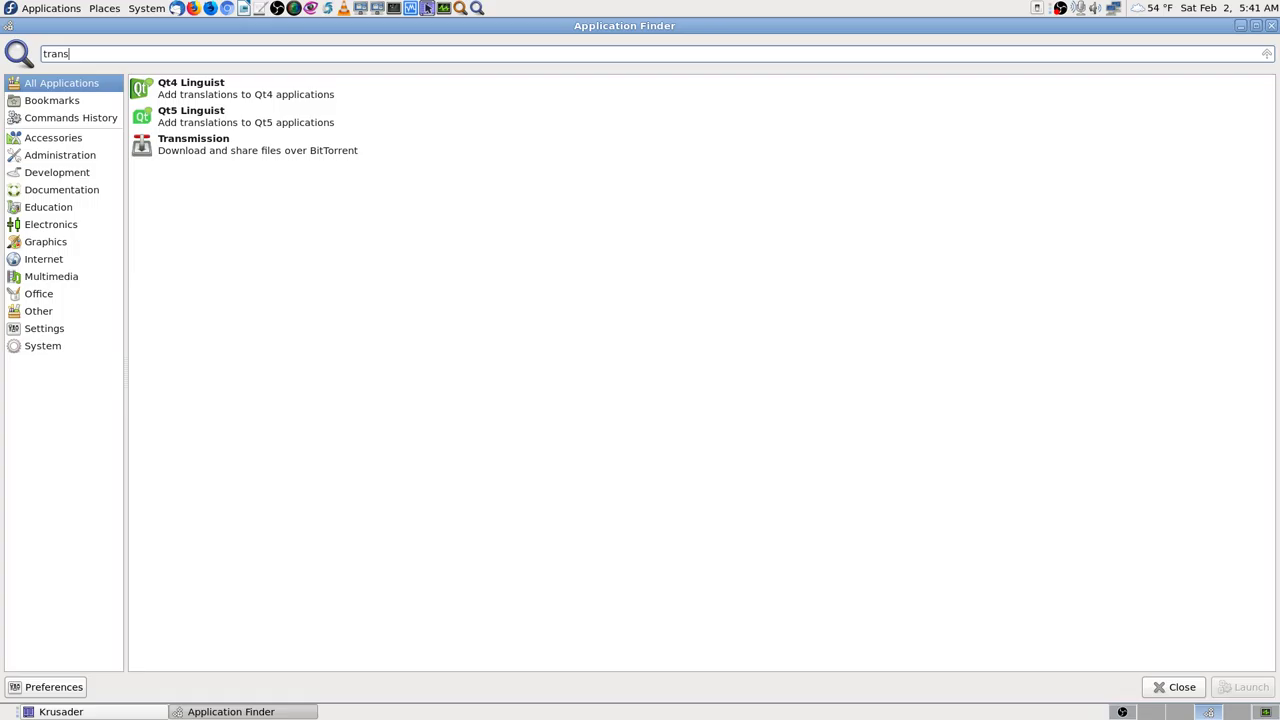
type("co")
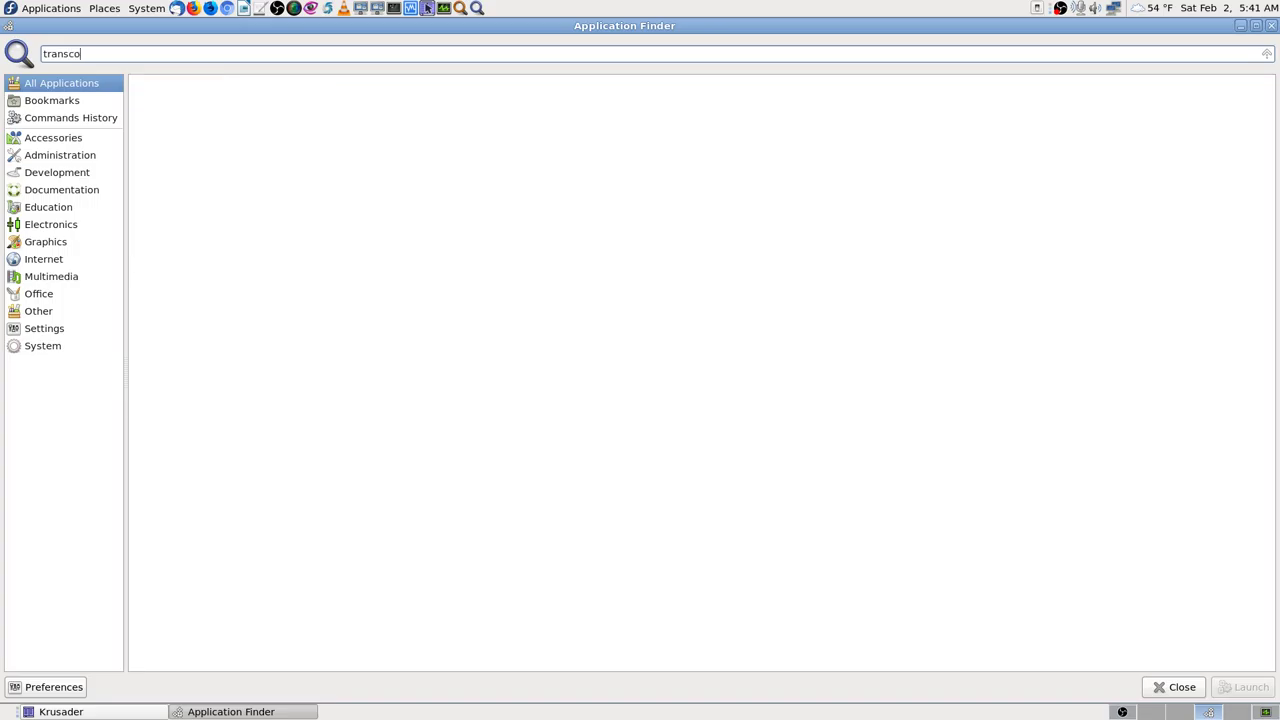
- Replace the application search term with "convert" to look for a conversion program
key("BackSpace")
key("BackSpace")
key("BackSpace")
key("BackSpace")
key("BackSpace")
key("BackSpace")
type("conv")
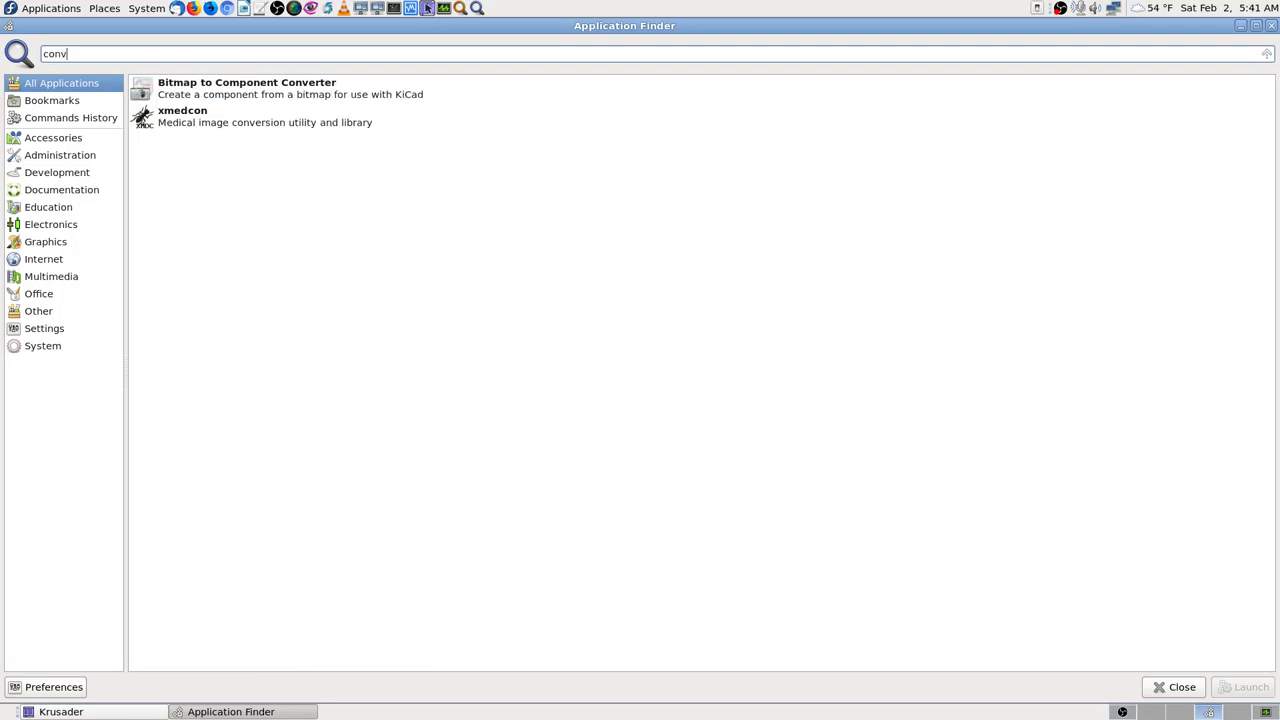
type("ert")
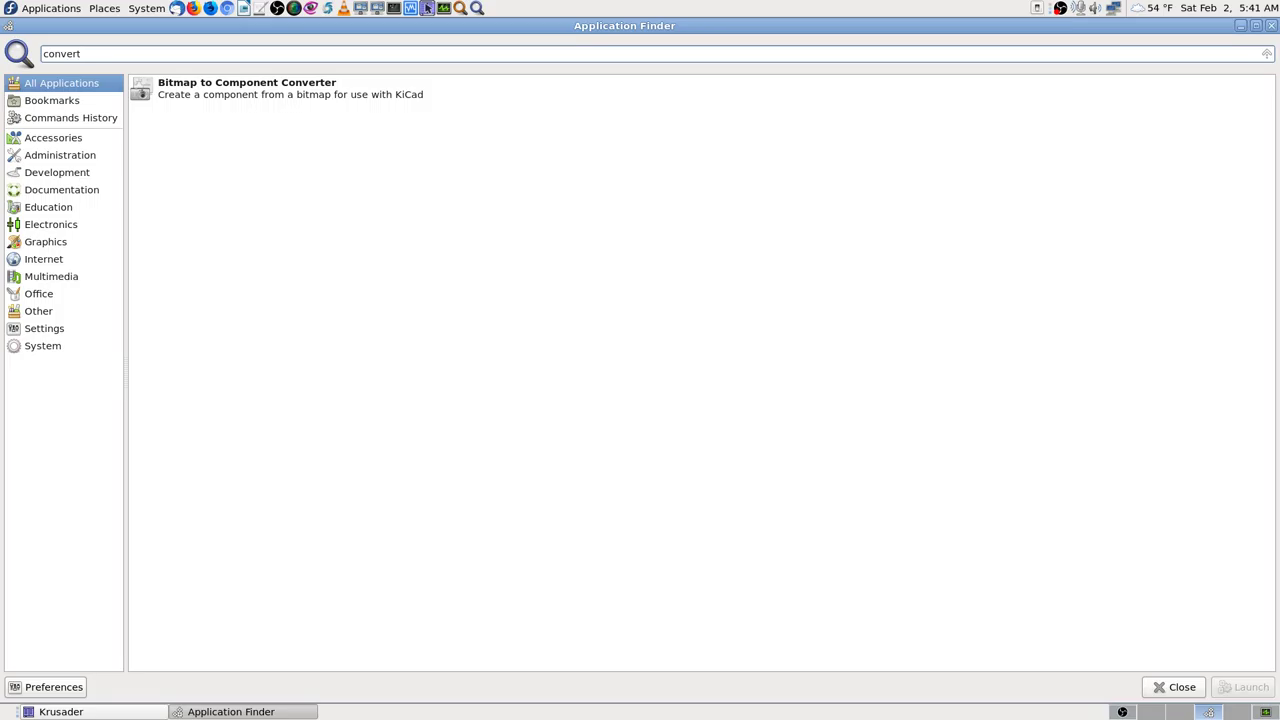
- Search the installed applications for "audi" to look for audio programs
key("BackSpace")
key("BackSpace")
key("BackSpace")
key("BackSpace")
key("BackSpace")
key("BackSpace")
key("BackSpace")
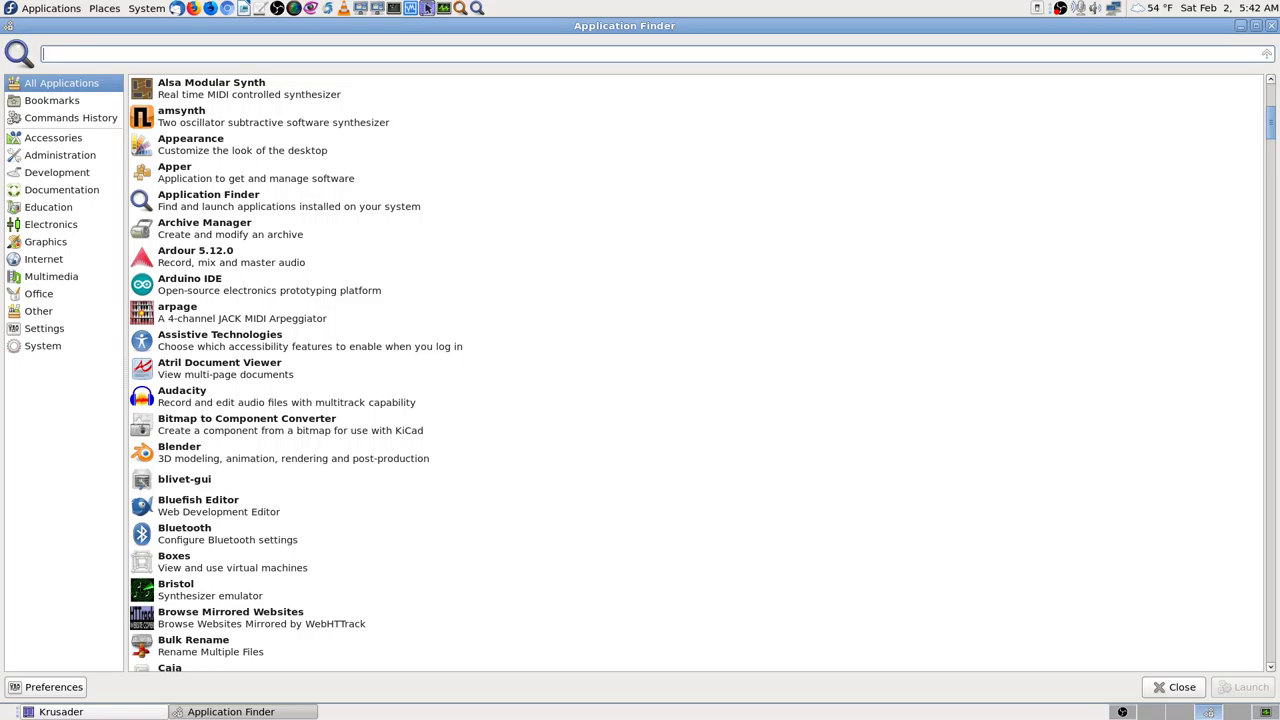
type("audi")
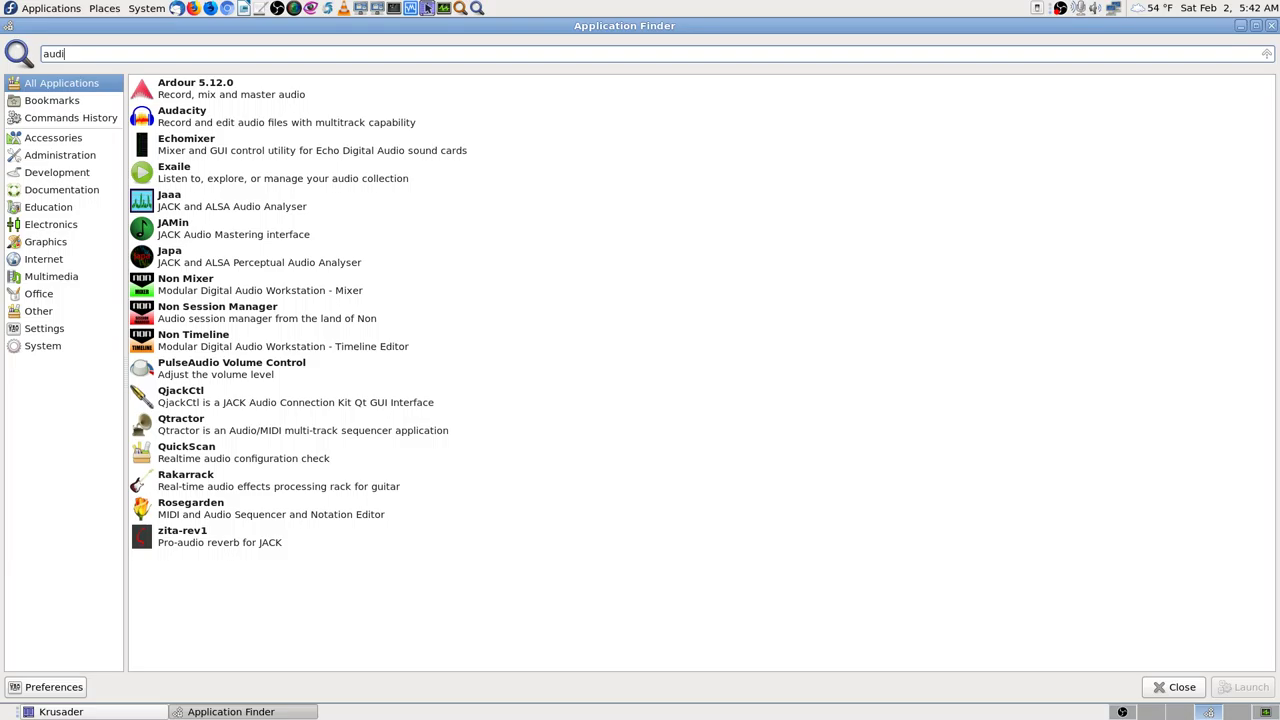
- Search the installed applications for "enco" to look for an encoder program
key("BackSpace")
key("BackSpace")
key("BackSpace")
key("BackSpace")
type("encod")
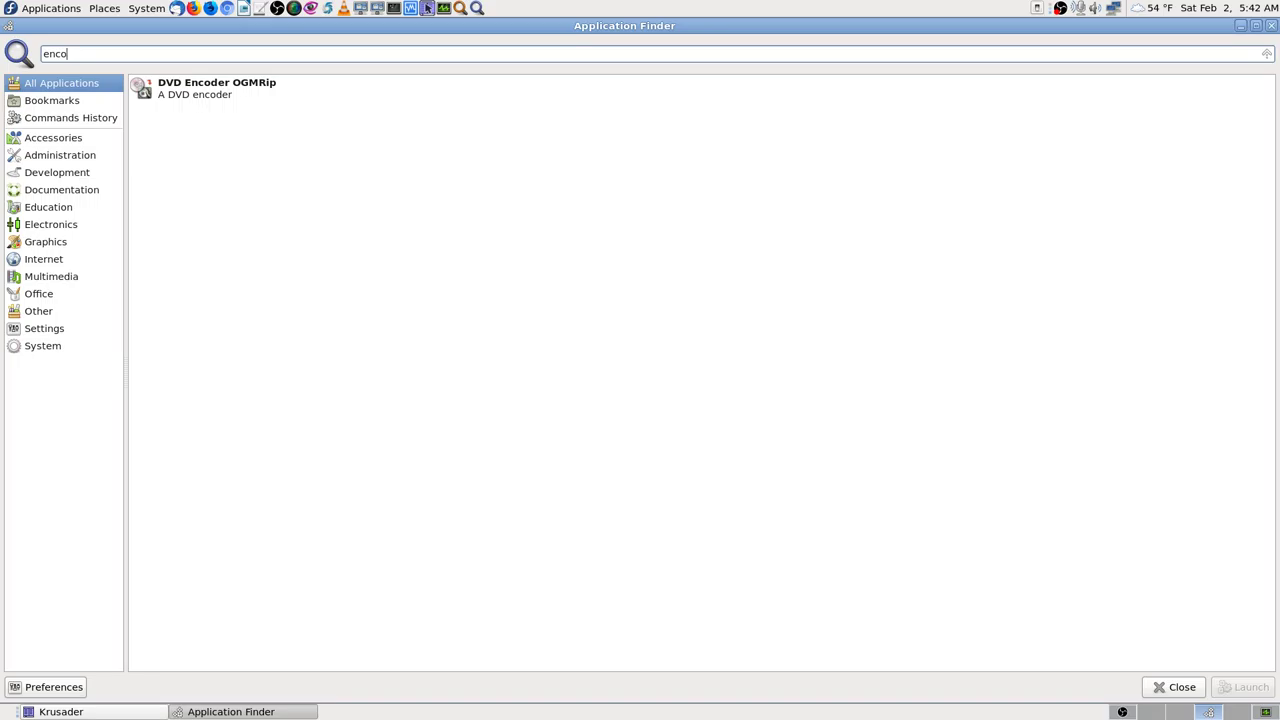
- Search the installed applications for "video", clear the search term and close Application Finder
key("BackSpace")
key("BackSpace")
key("BackSpace")
key("BackSpace")
type("video")
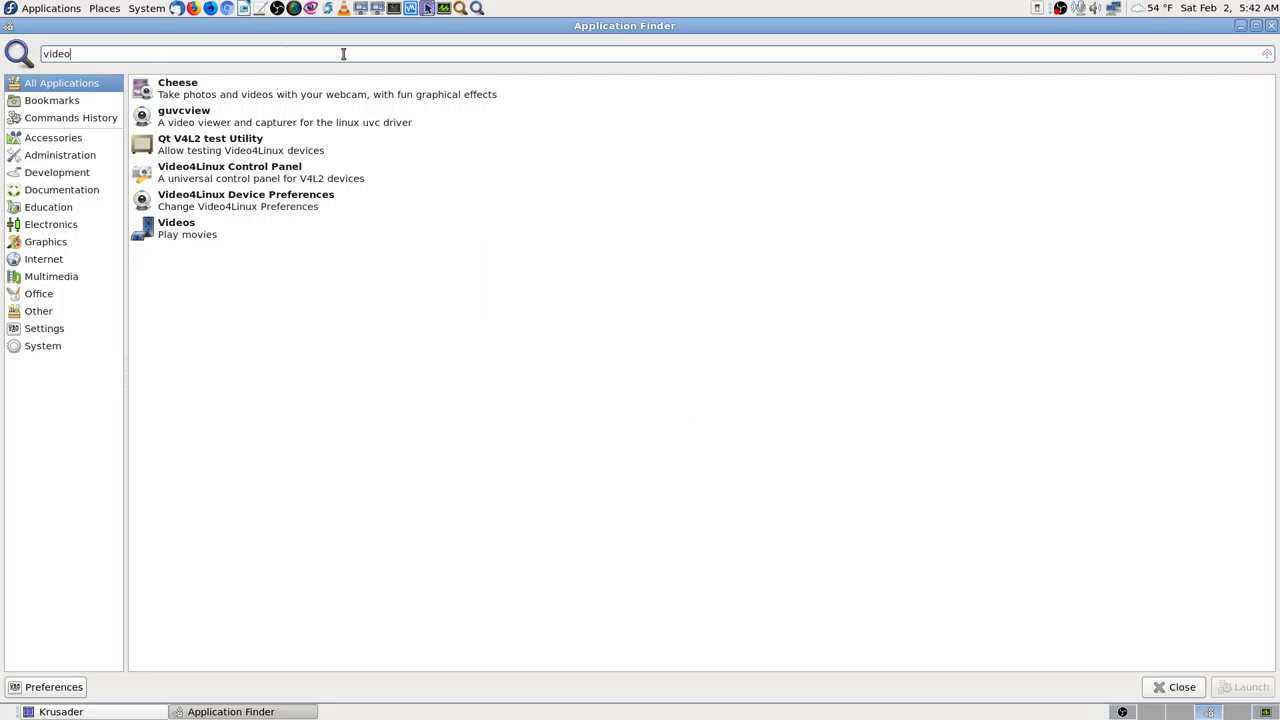
key("BackSpace")
key("BackSpace")
key("BackSpace")
key("BackSpace")
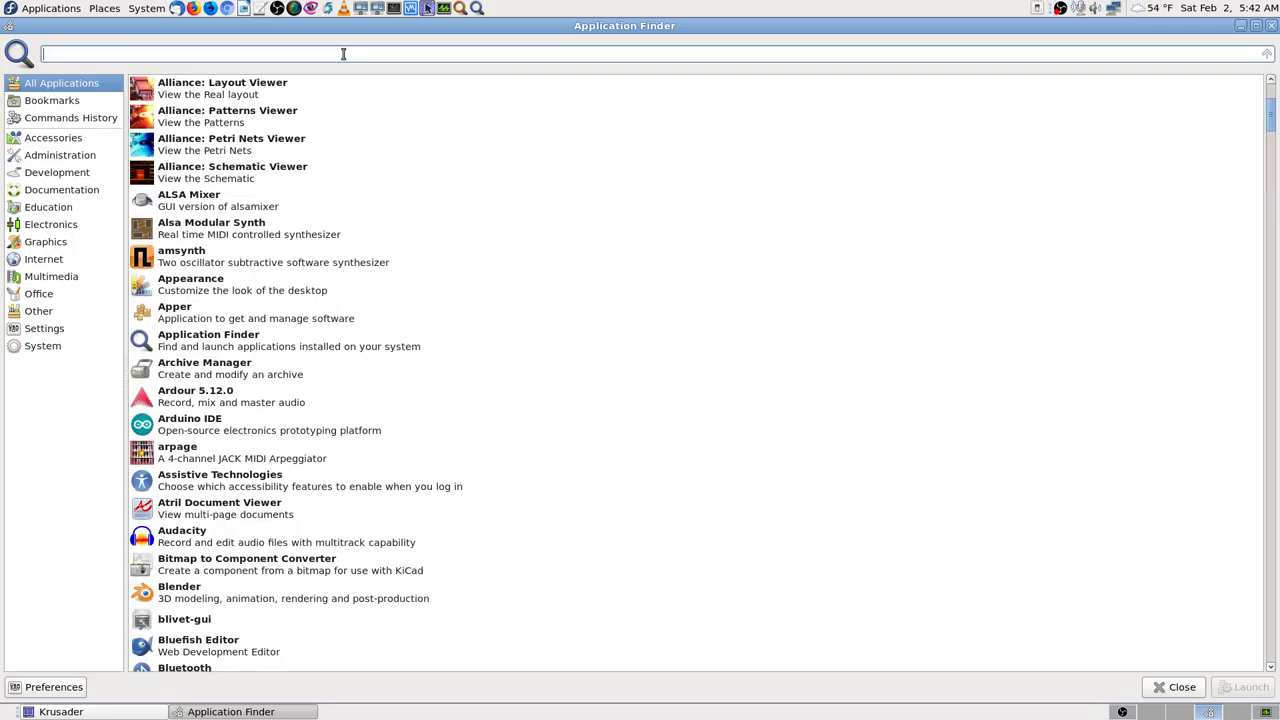
left_click(1270, 26)
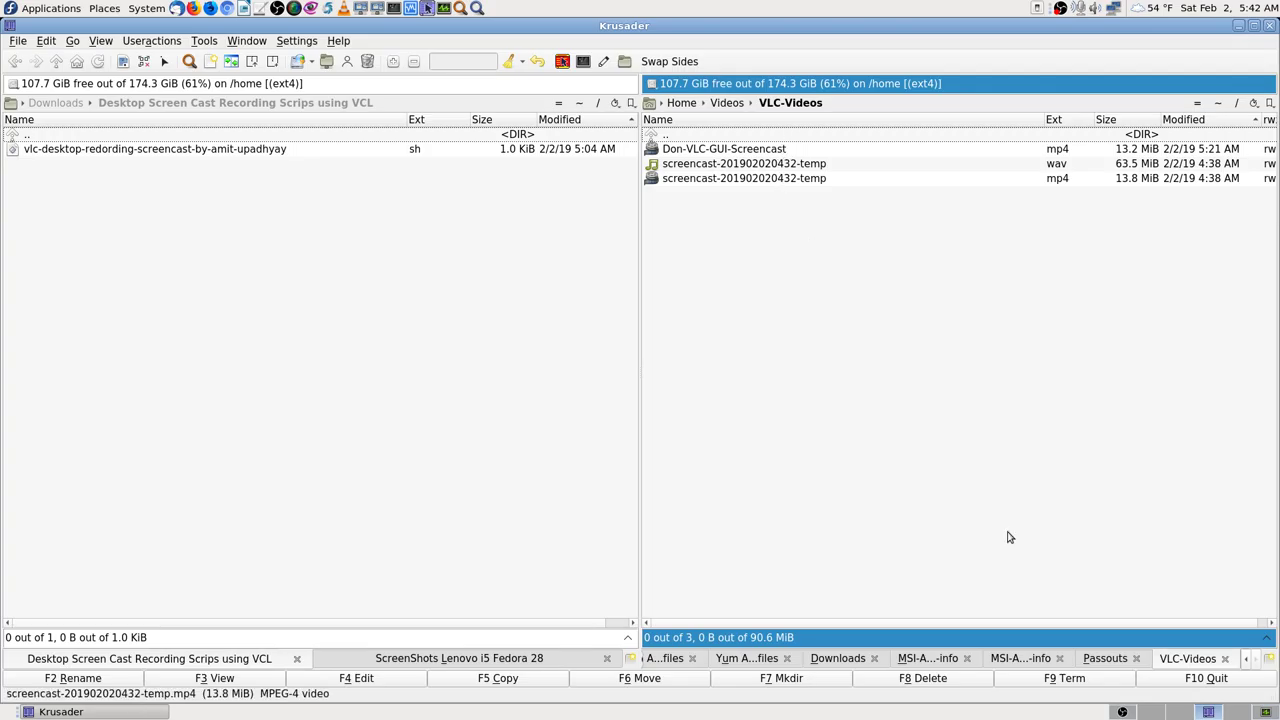
- Examine the Sound & Video application categories, including Capture and Import, Creation, Mixers and Output Generation, for a program to merge video and audio
left_click(1172, 712)
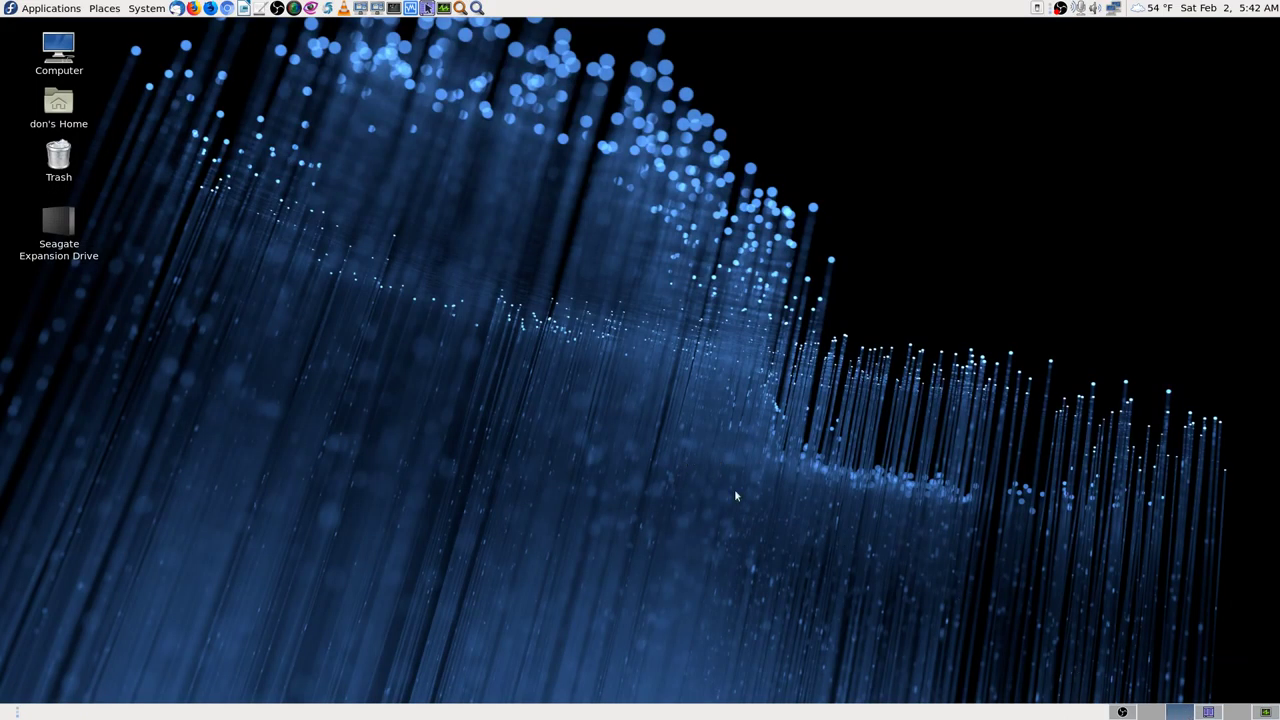
left_click(1200, 712)
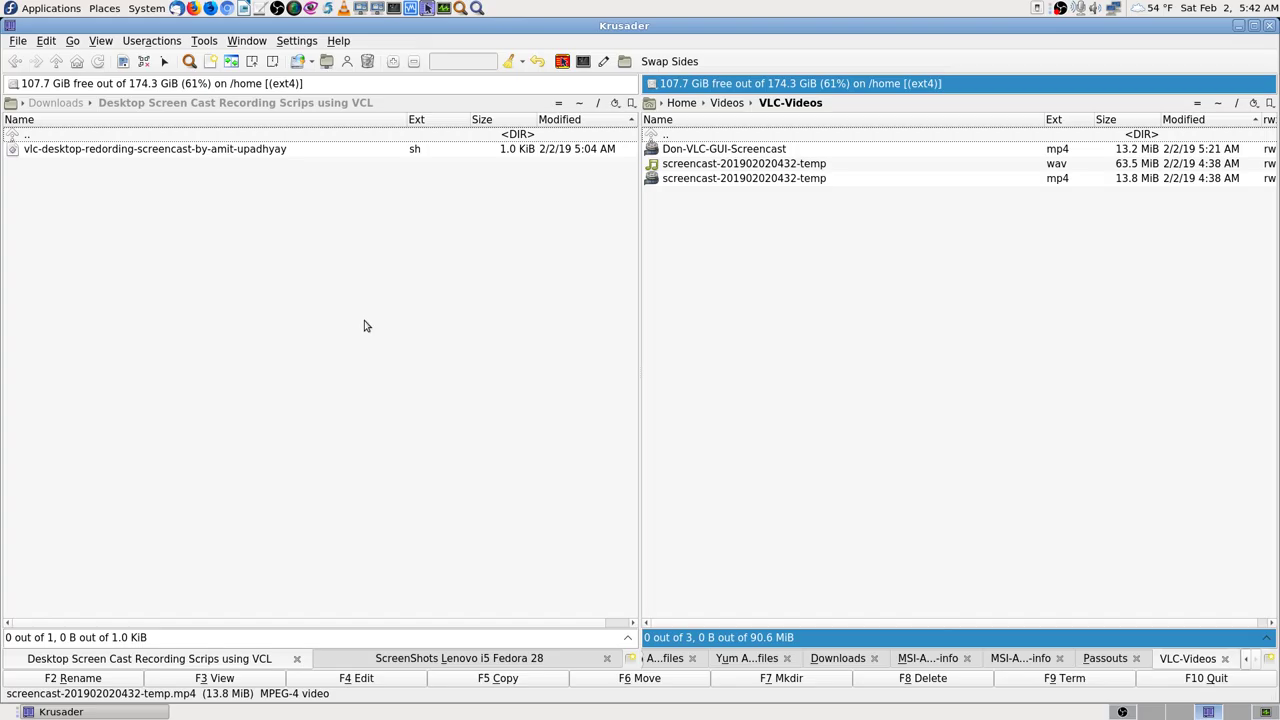
left_click(10, 9)
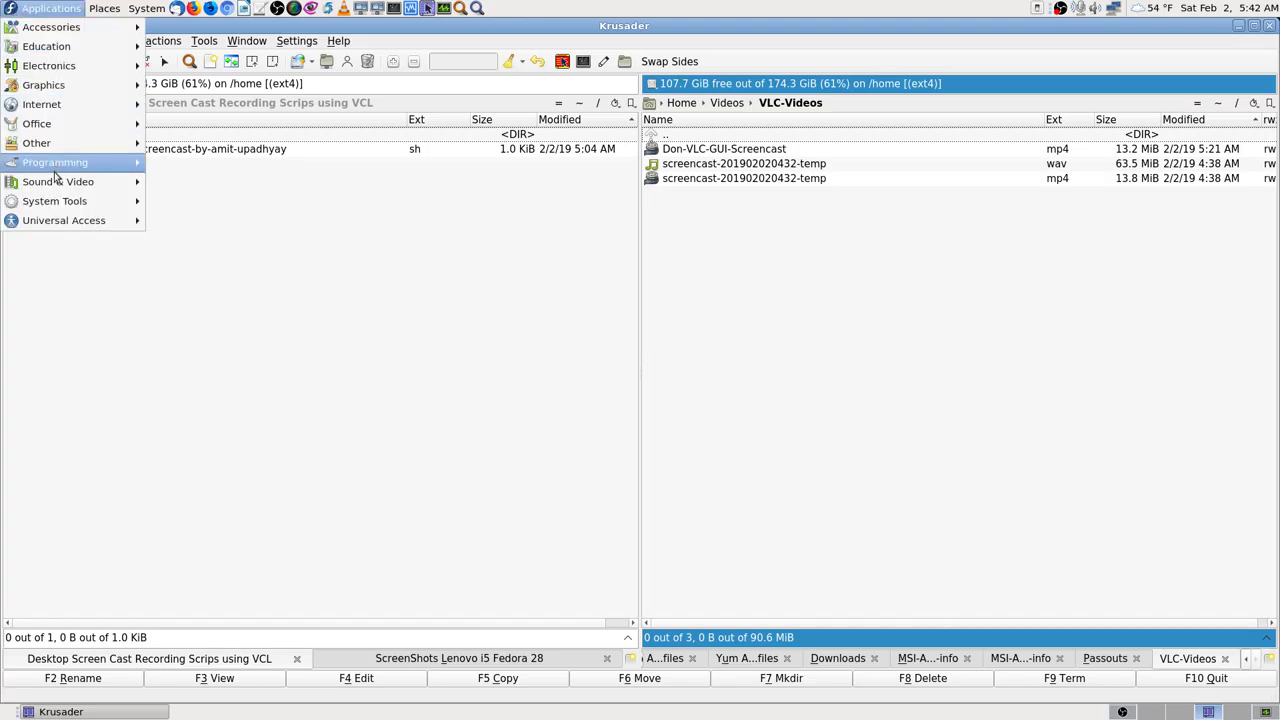
mouse_move(56, 189)
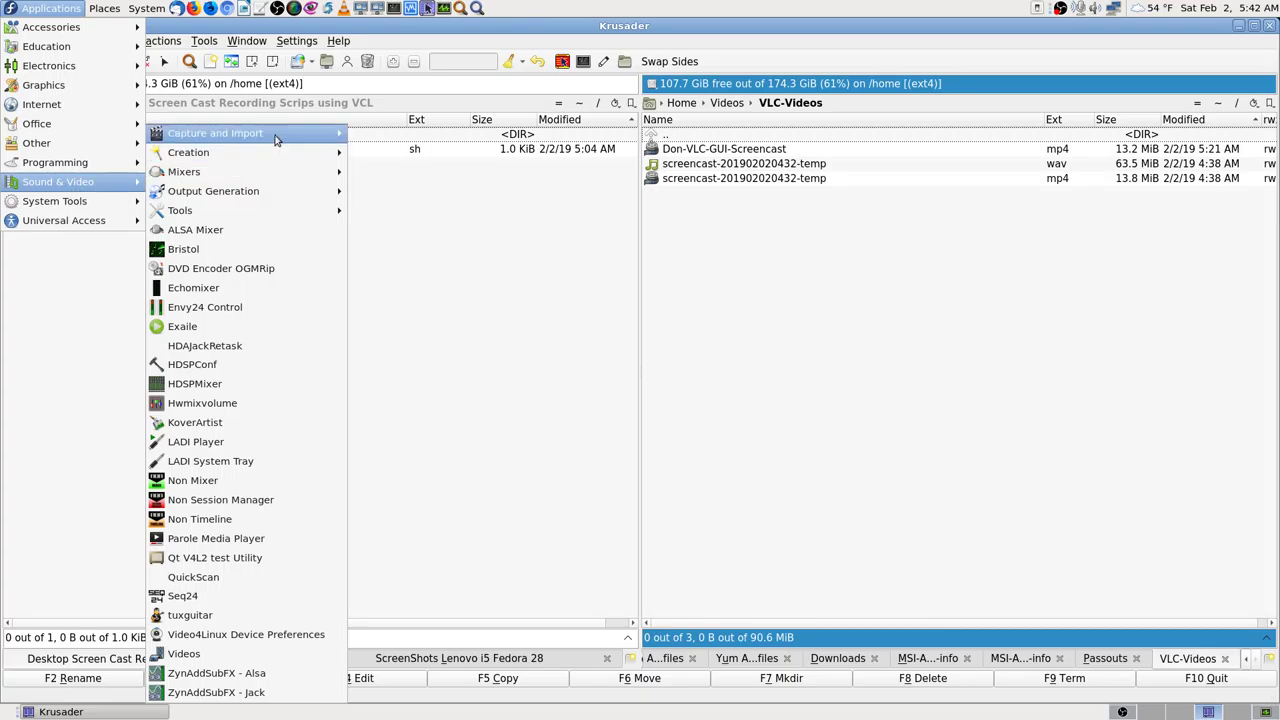
mouse_move(277, 136)
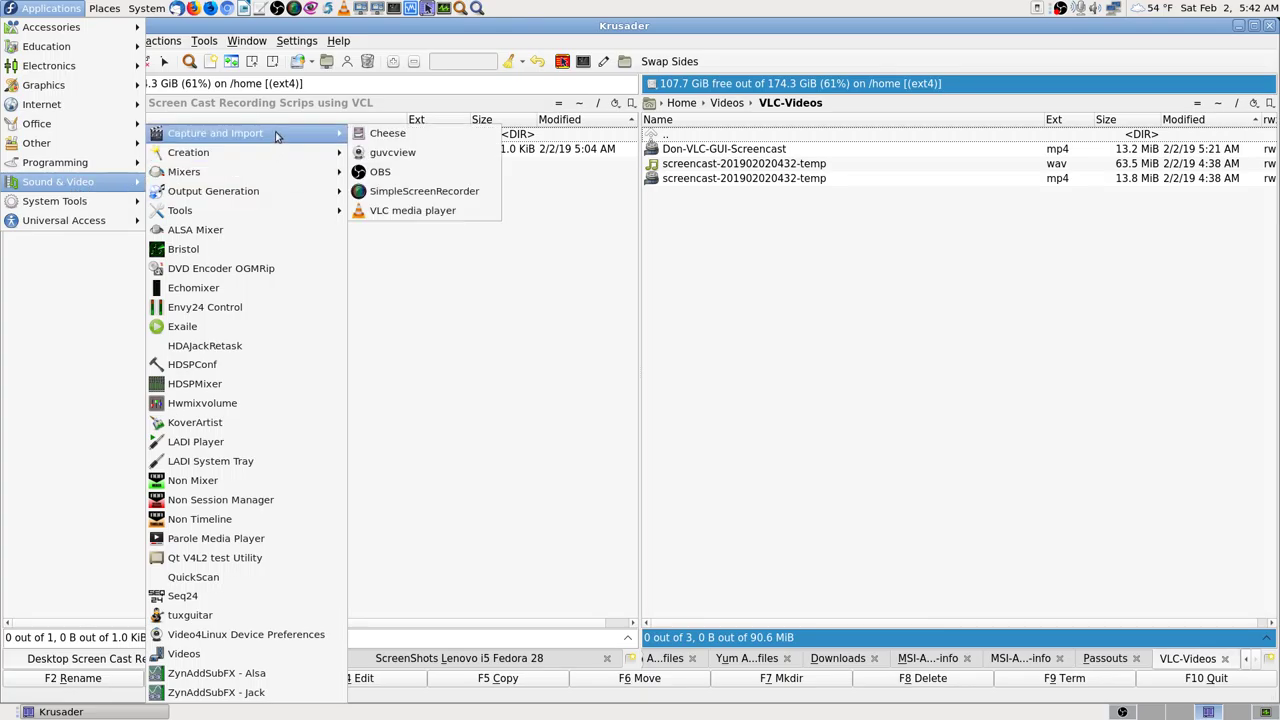
mouse_move(282, 158)
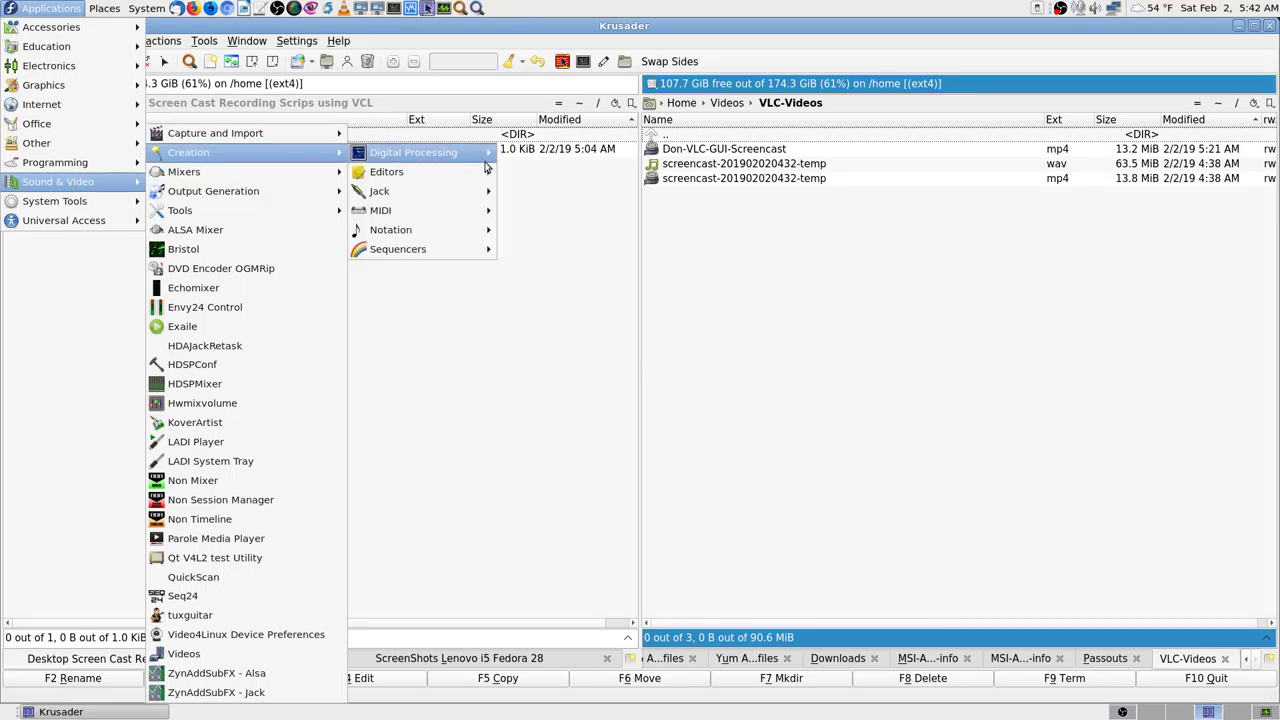
mouse_move(470, 160)
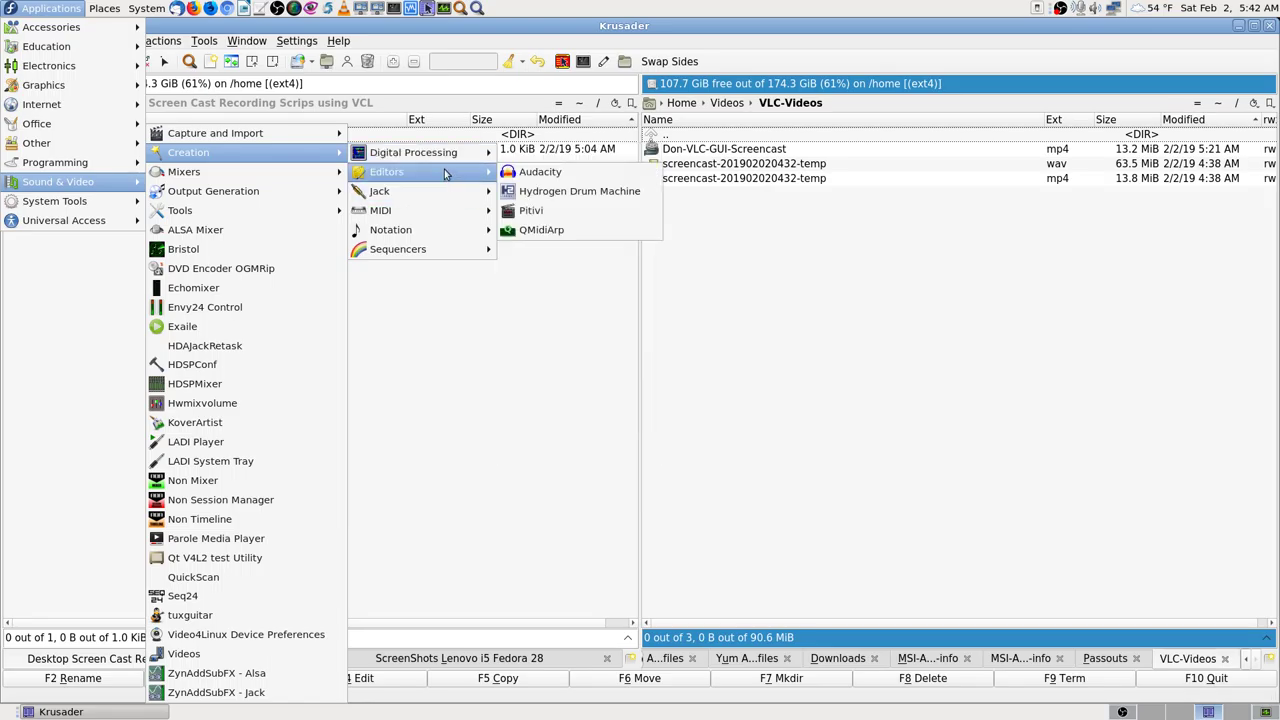
mouse_move(446, 194)
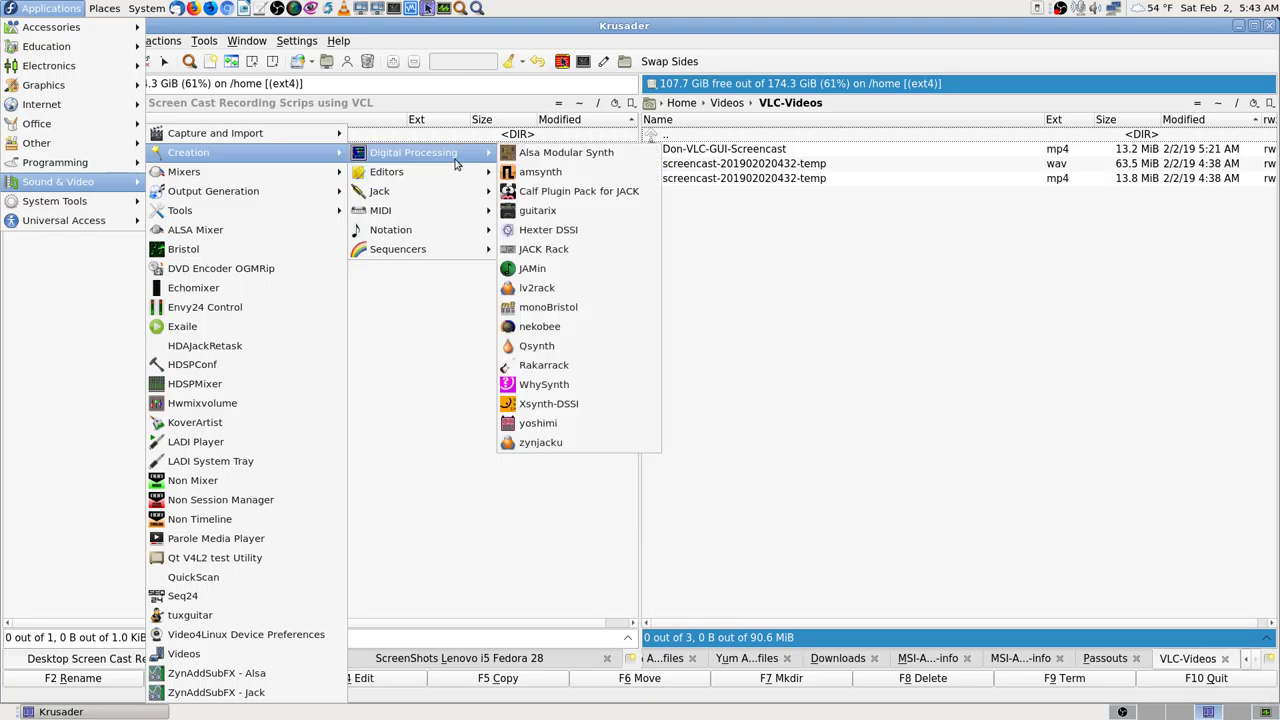
mouse_move(266, 180)
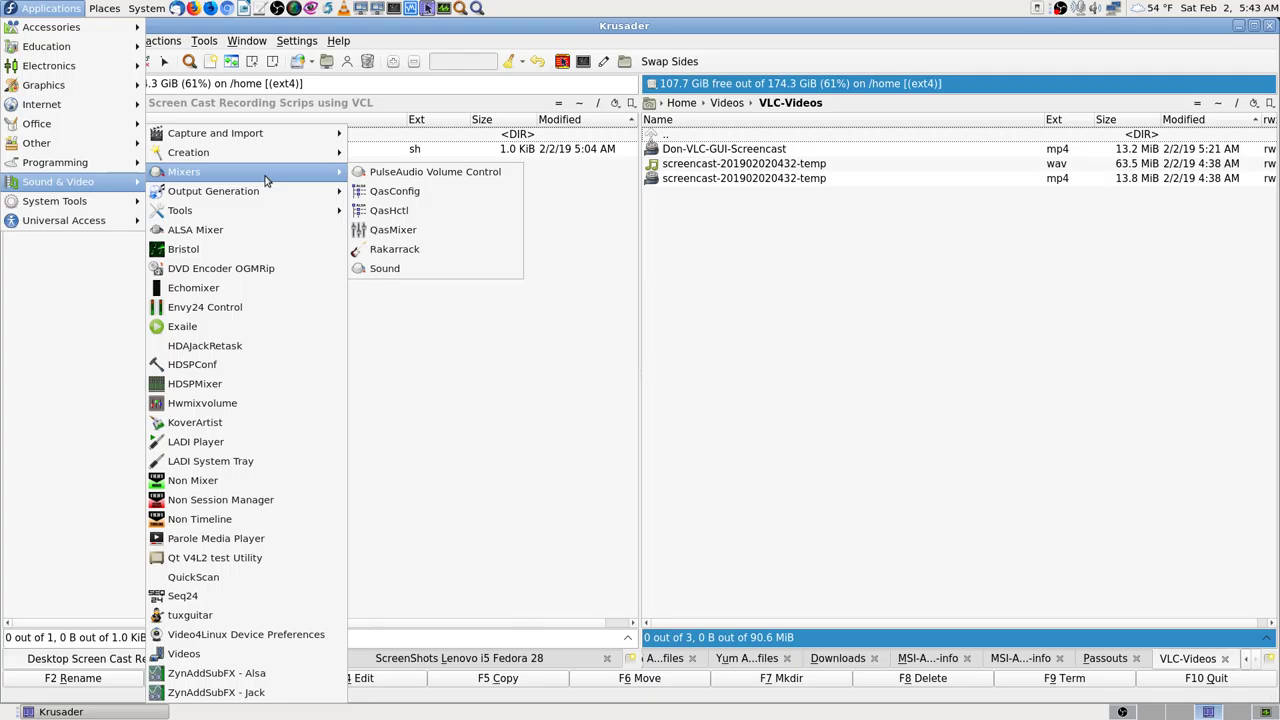
mouse_move(259, 215)
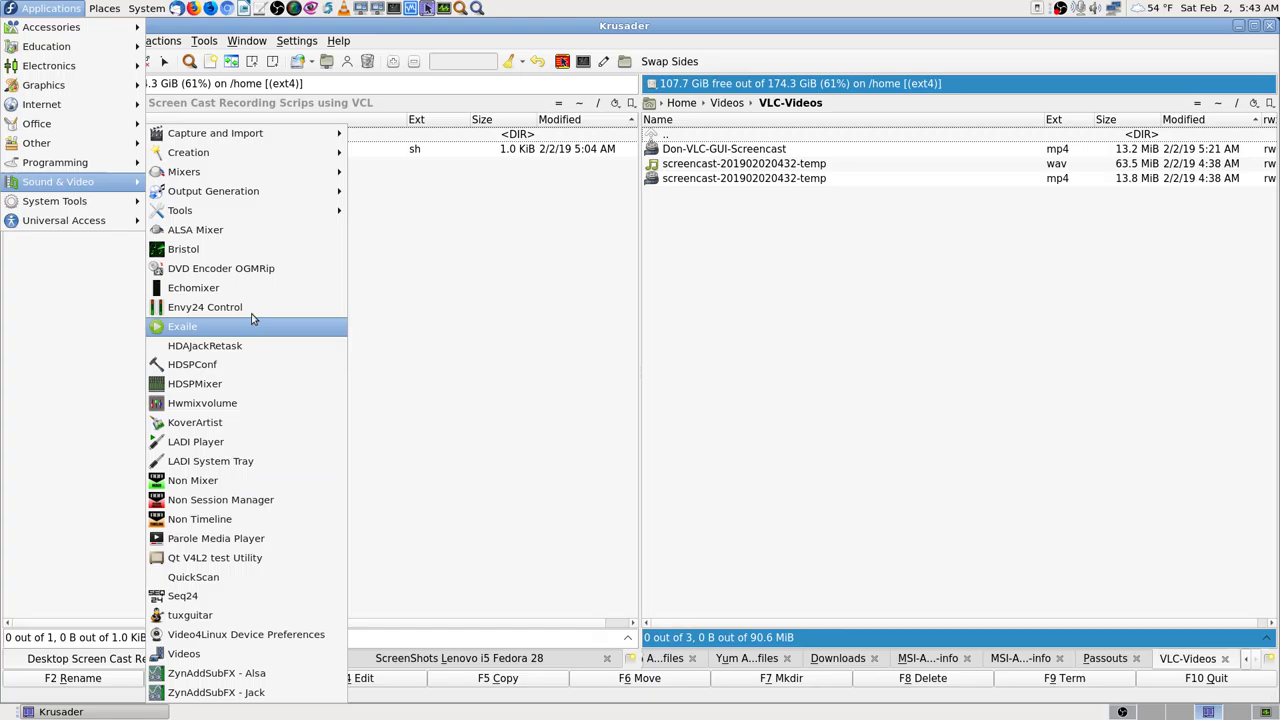
mouse_move(251, 214)
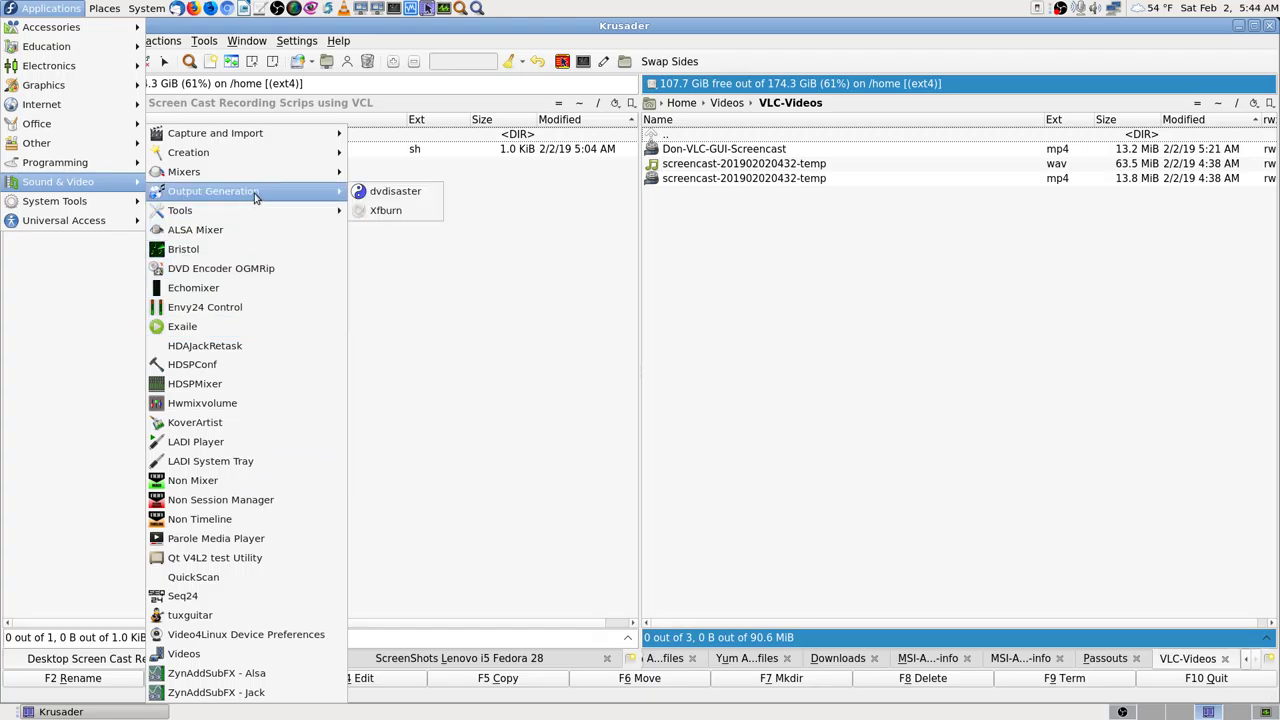
mouse_move(256, 170)
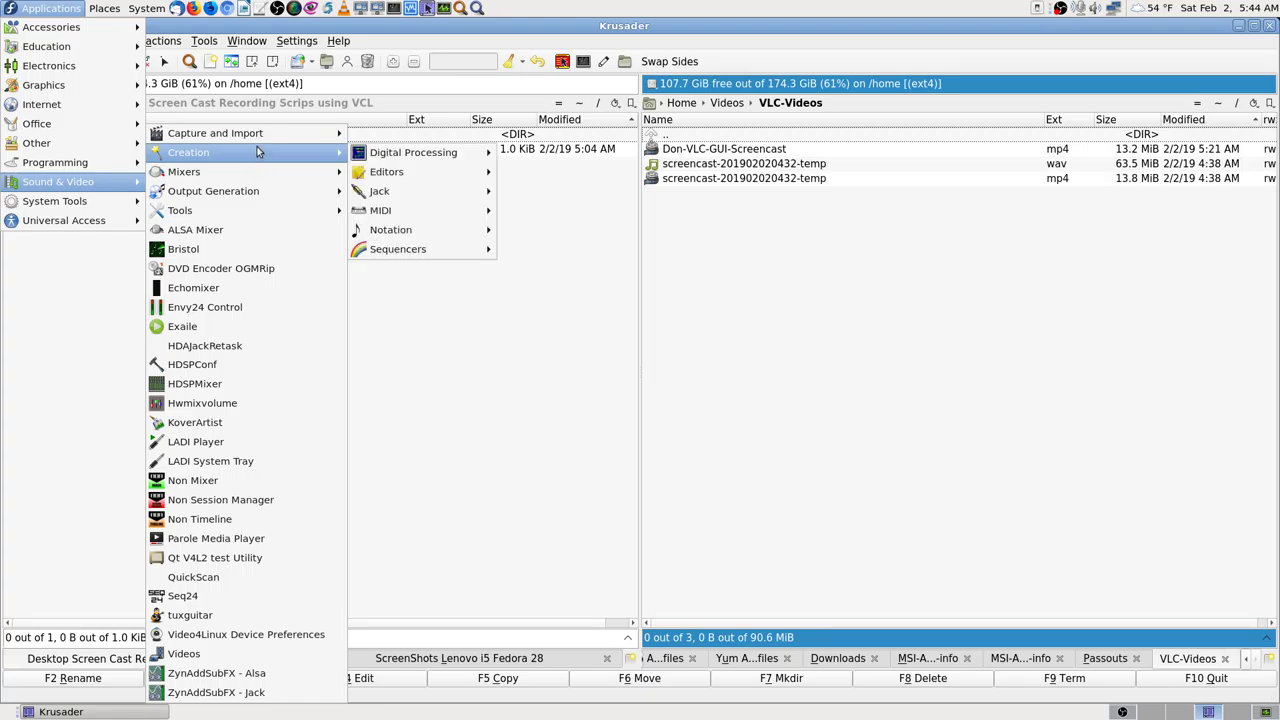
mouse_move(260, 142)
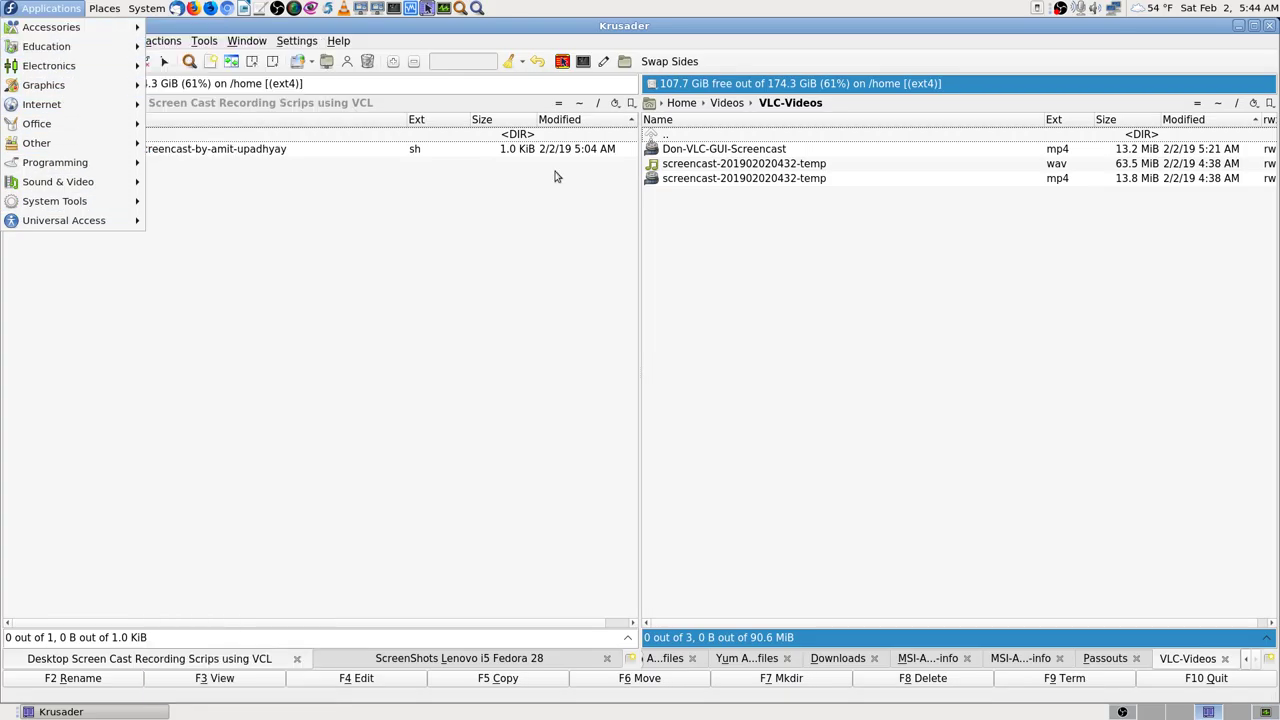
left_click(1040, 458)
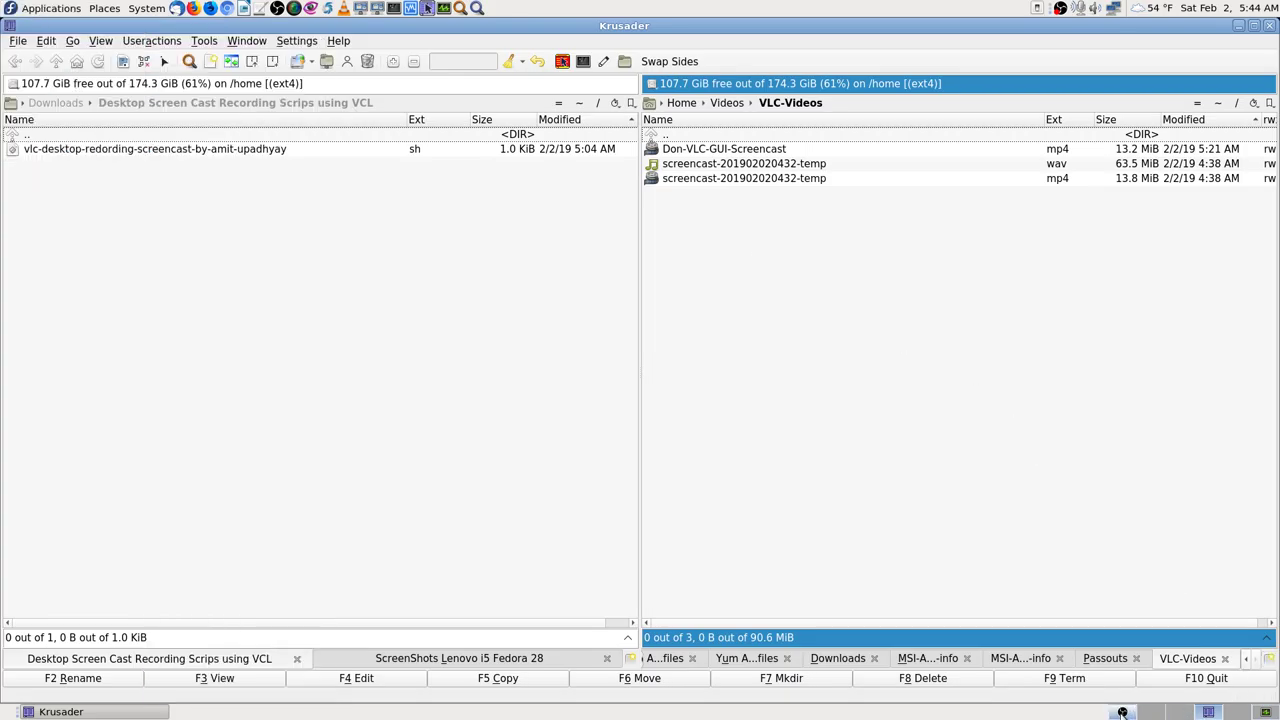
- Switch to the workspace with the OBS window
left_click(1122, 711)
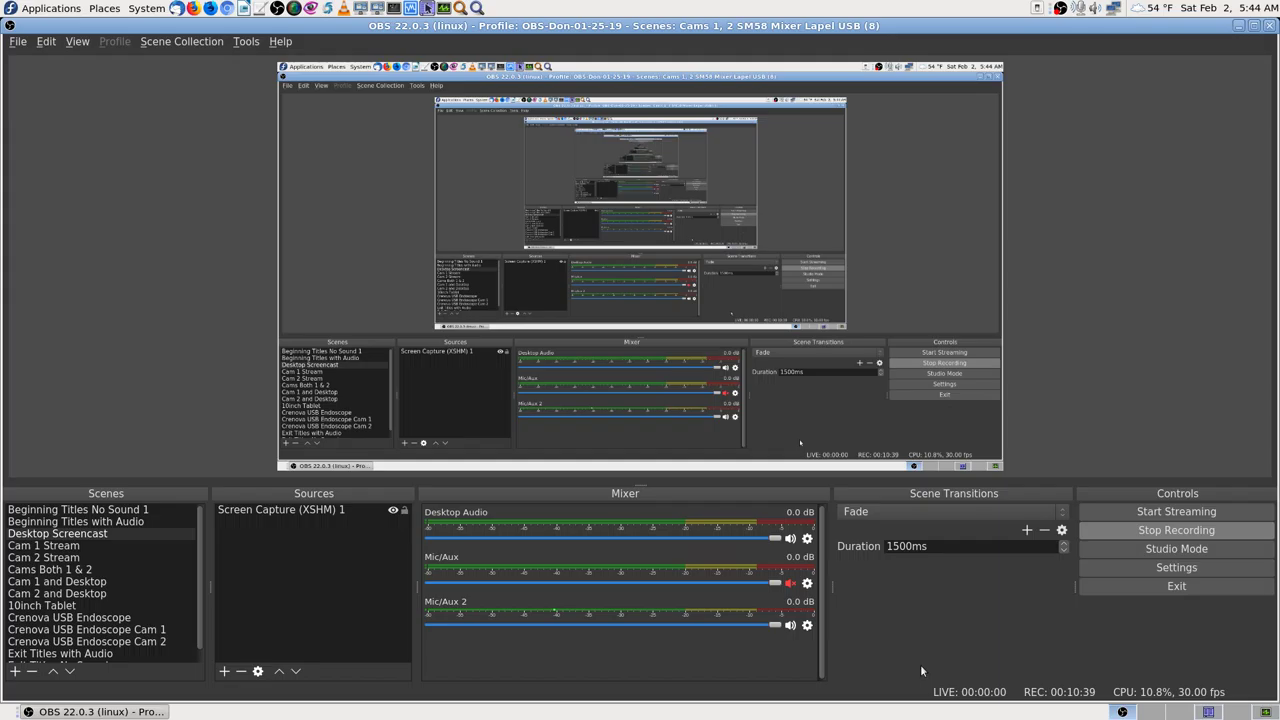